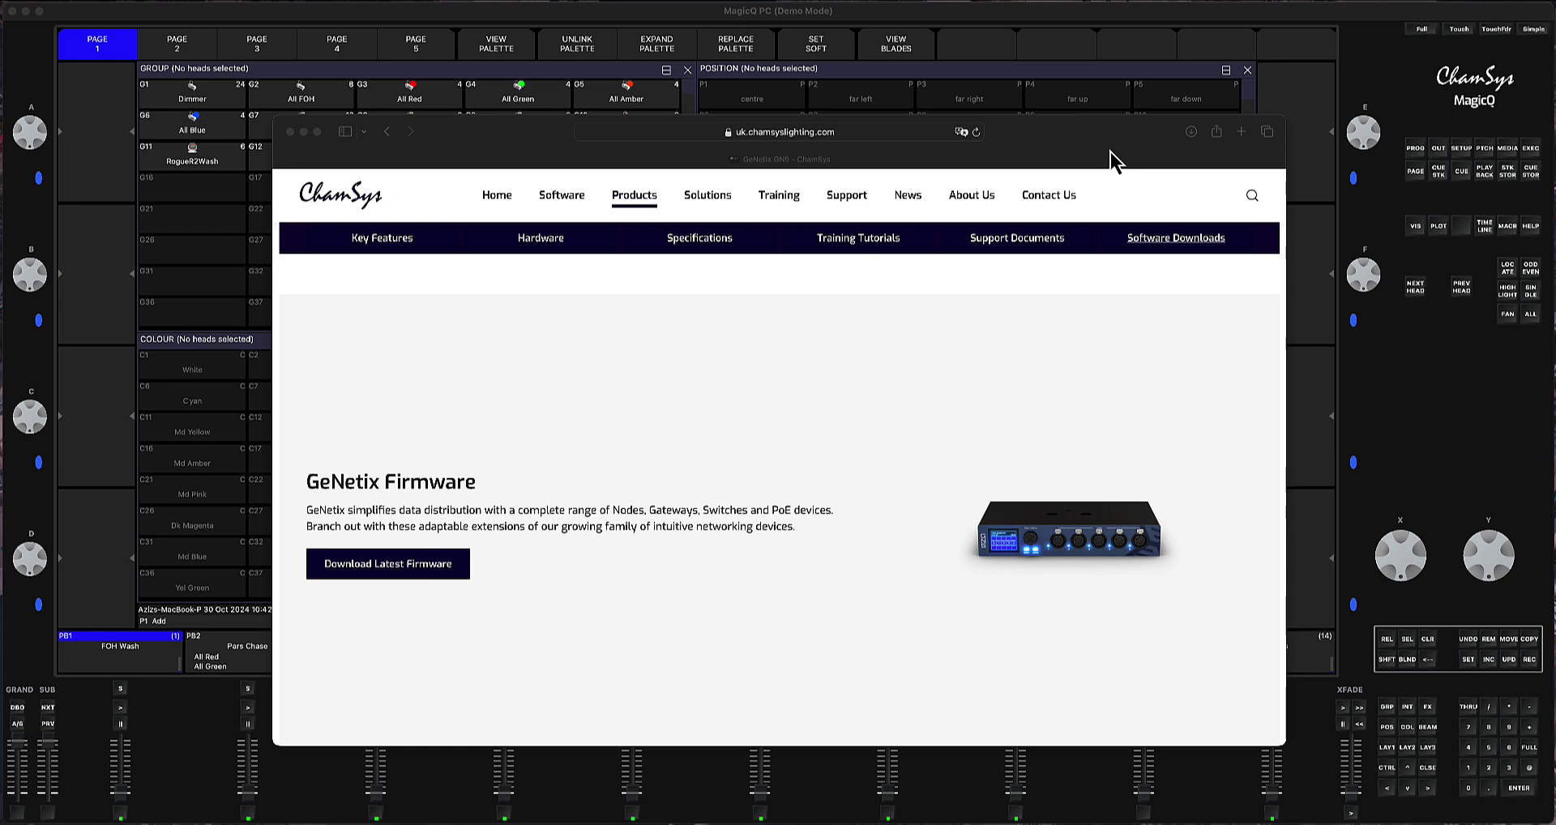
Step: Open the GeNetix GN5 product page from the GeNetix DMX Nodes range on the ChamSys website
left_click_drag(1110, 152, 1081, 144)
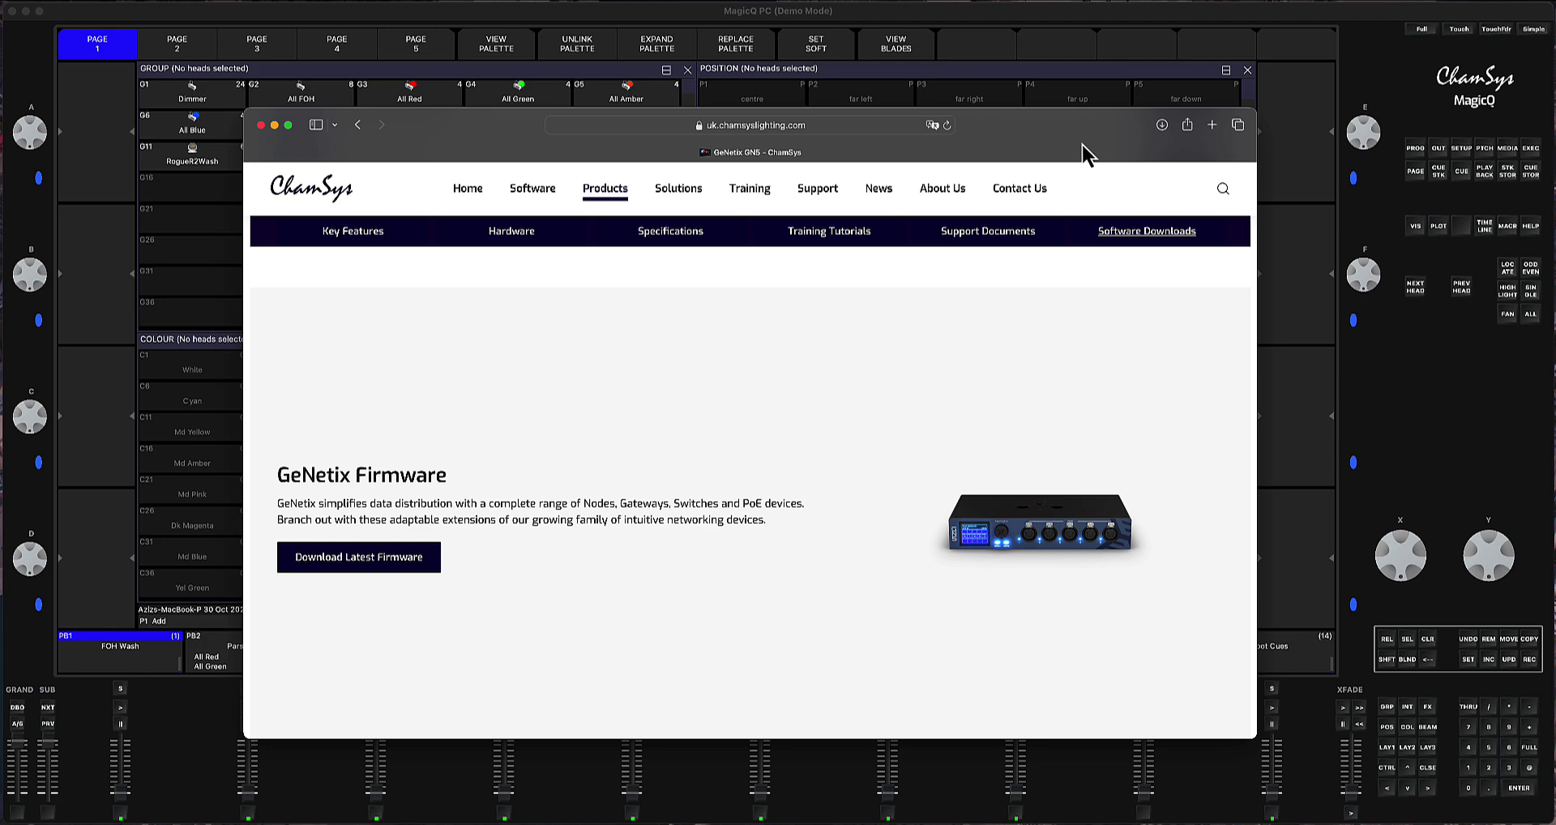
left_click_drag(1081, 145, 1131, 142)
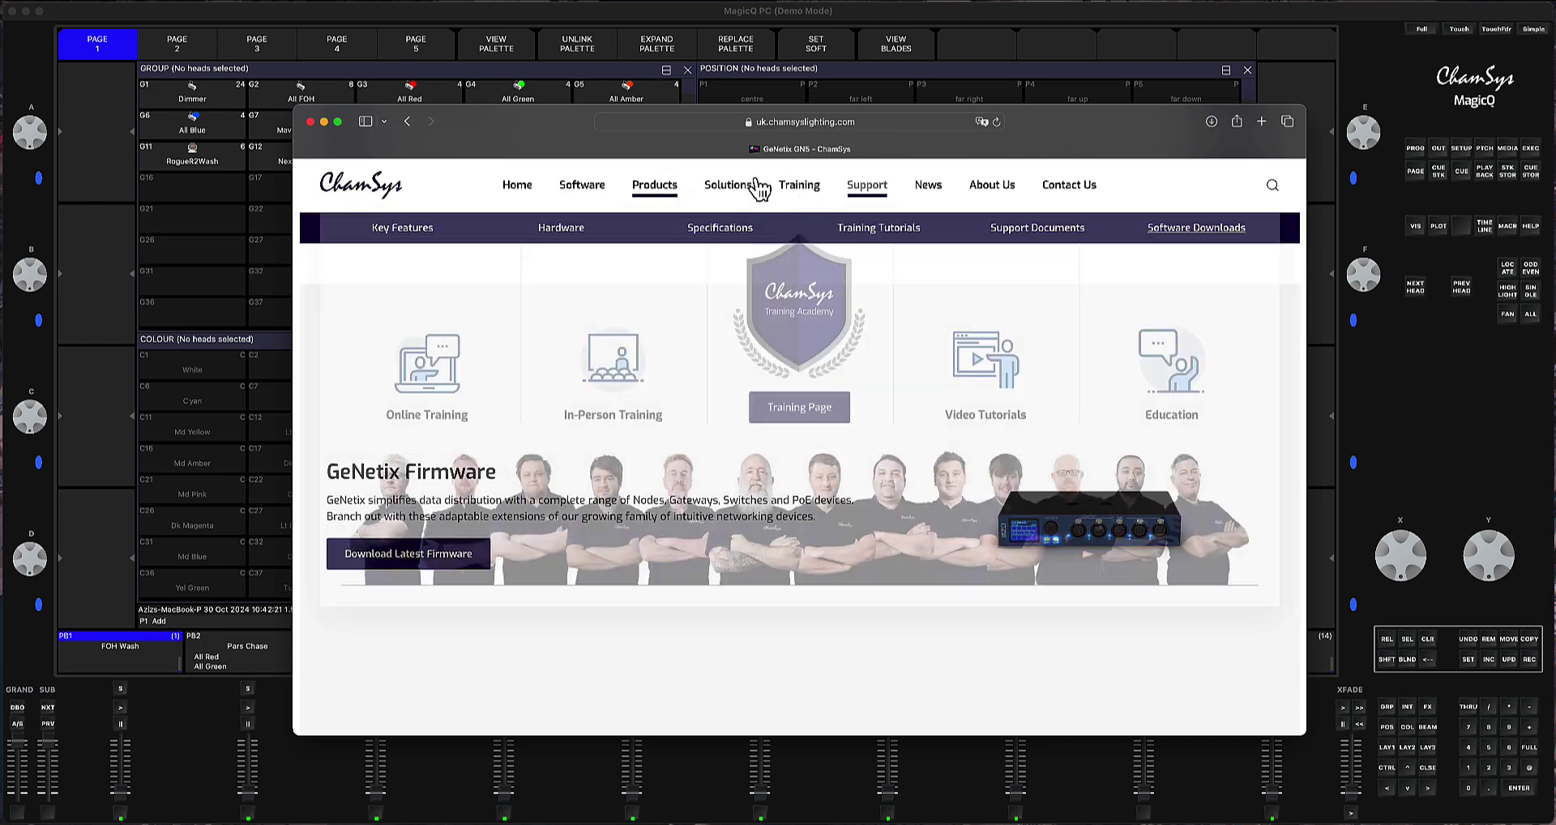
mouse_move(649, 194)
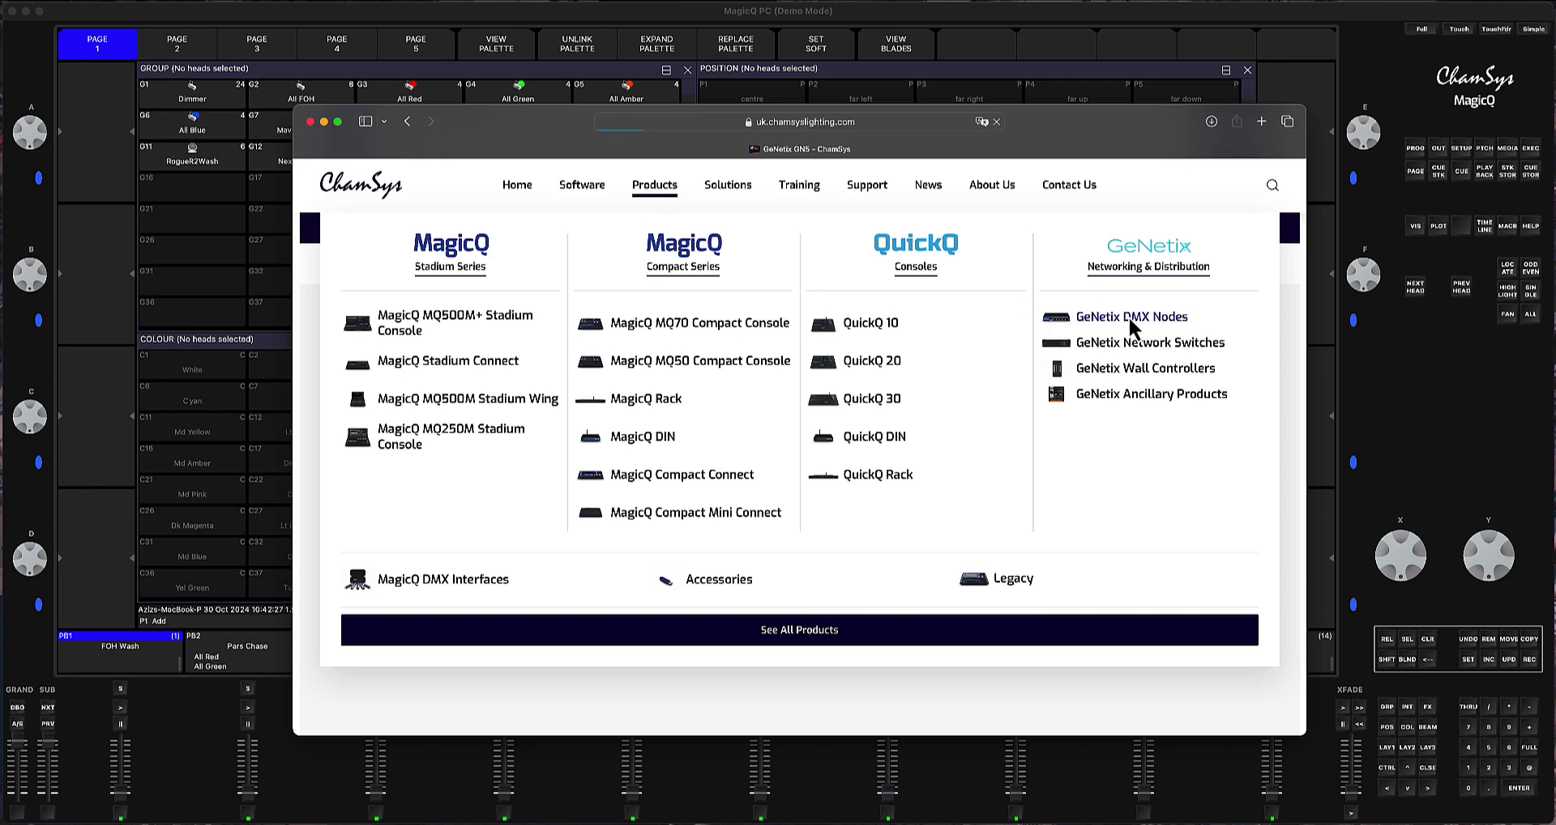
left_click(1131, 318)
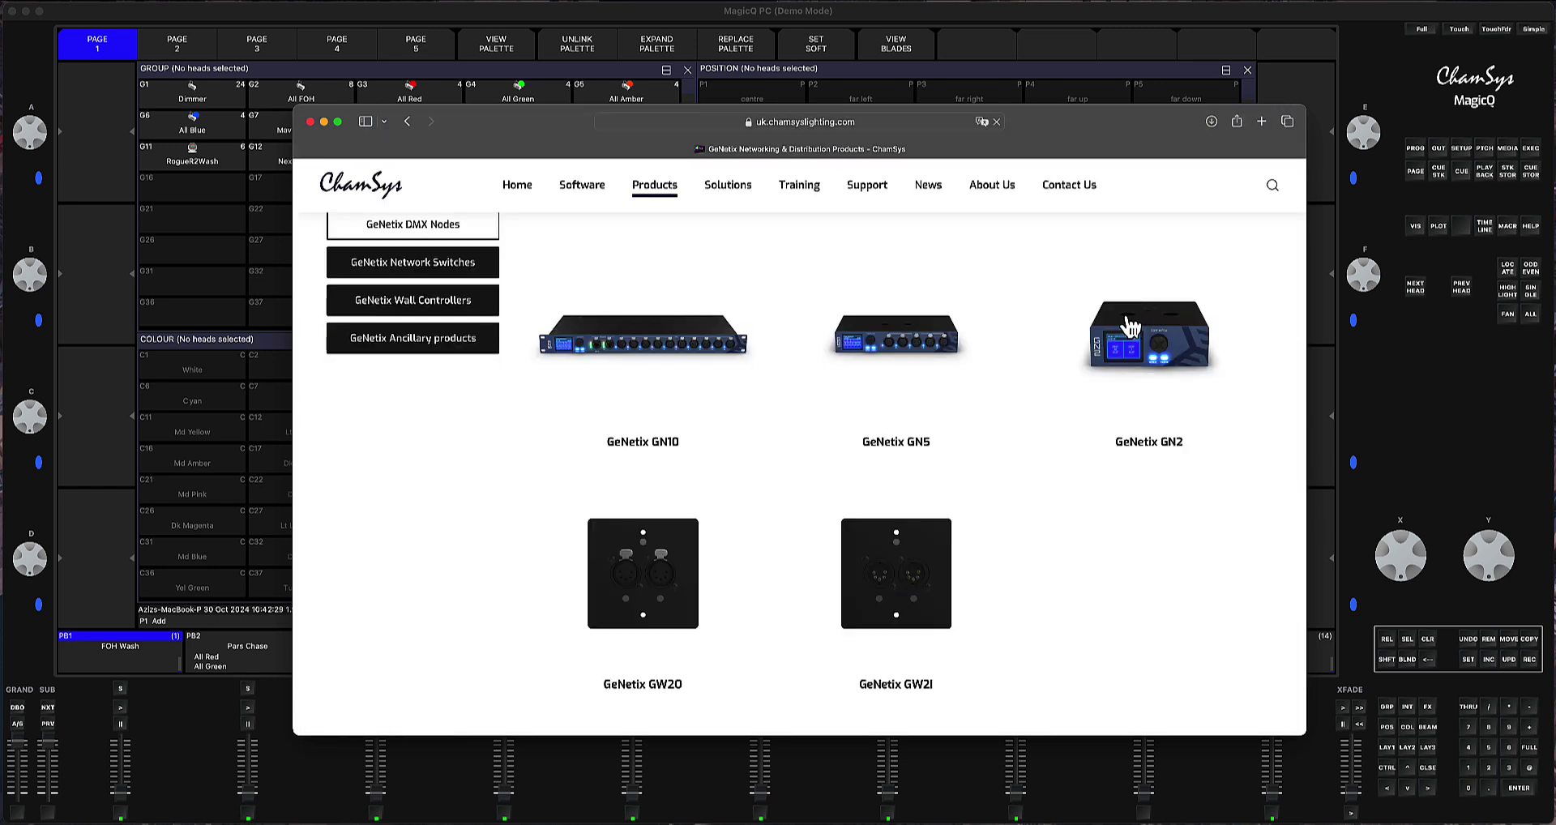
left_click(903, 333)
Step: Find the GeNetix Firmware download section on the GN5 page, and put the browser window away
scroll(928, 421, "down", 3)
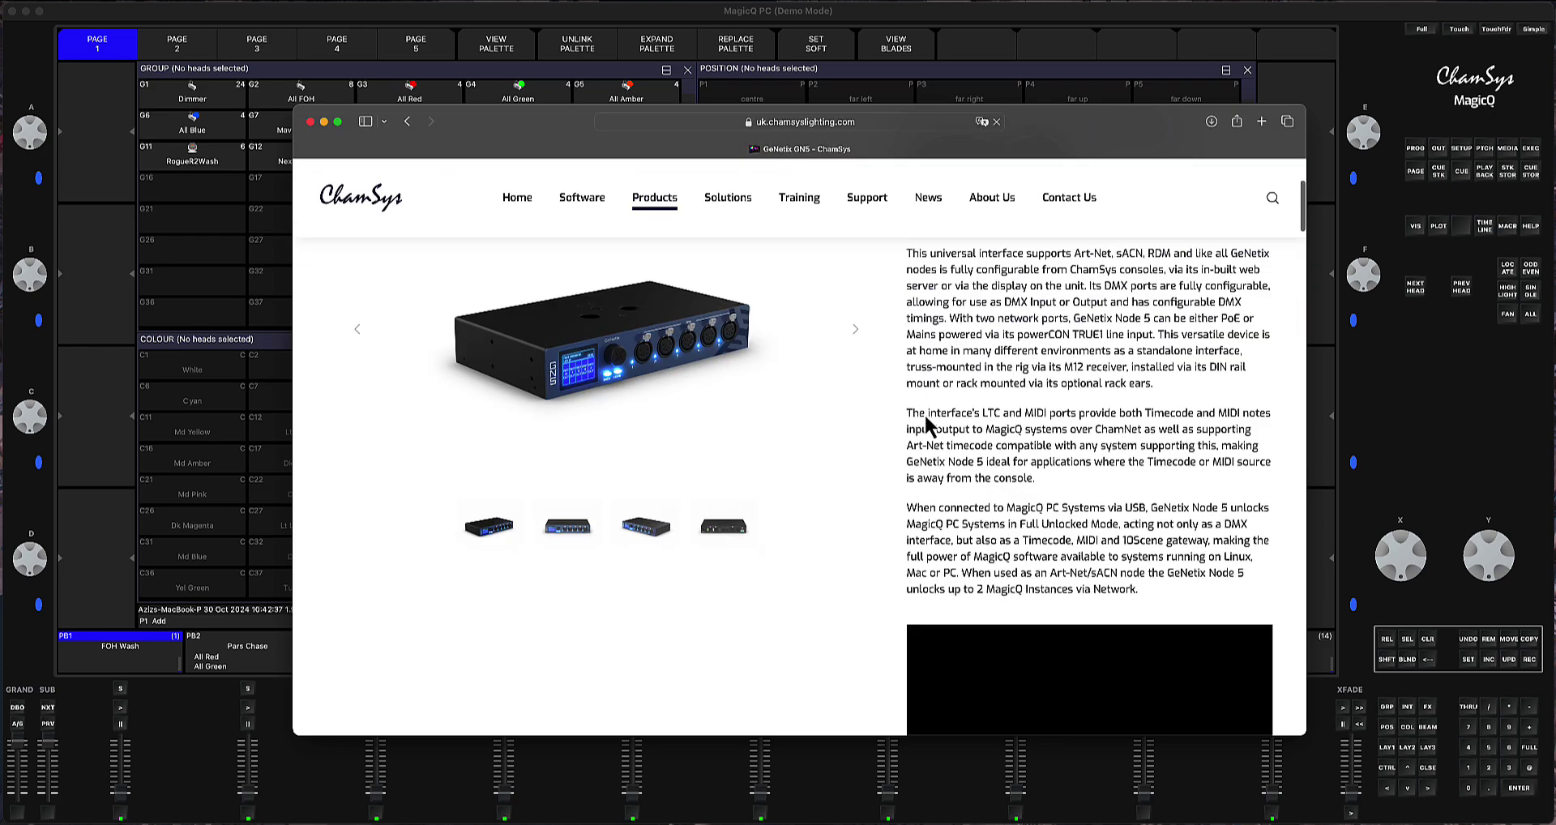
scroll(928, 422, "down", 20)
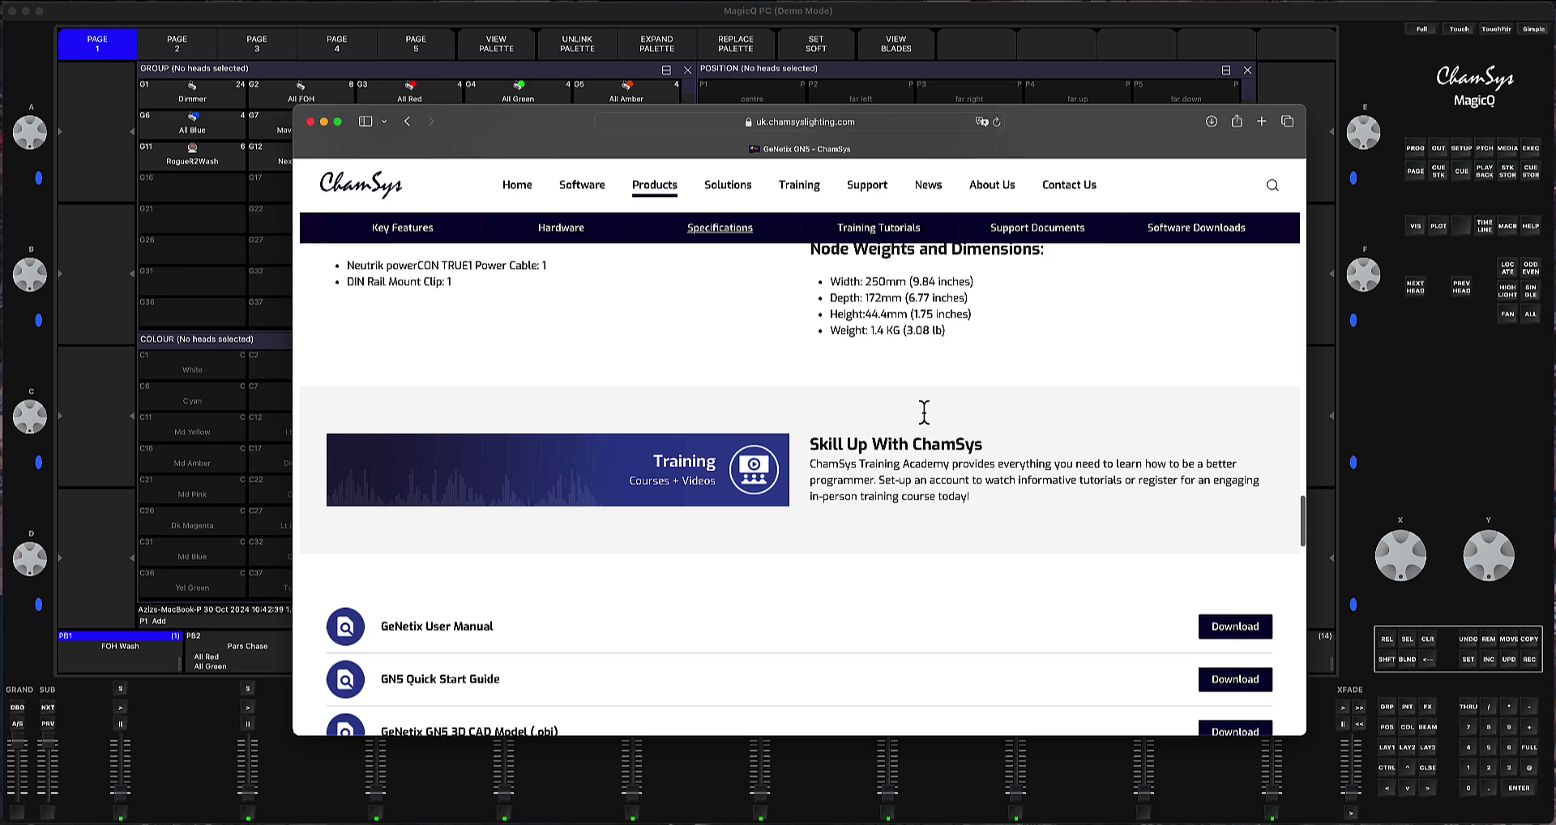
scroll(925, 417, "down", 10)
scroll(928, 426, "up", 2)
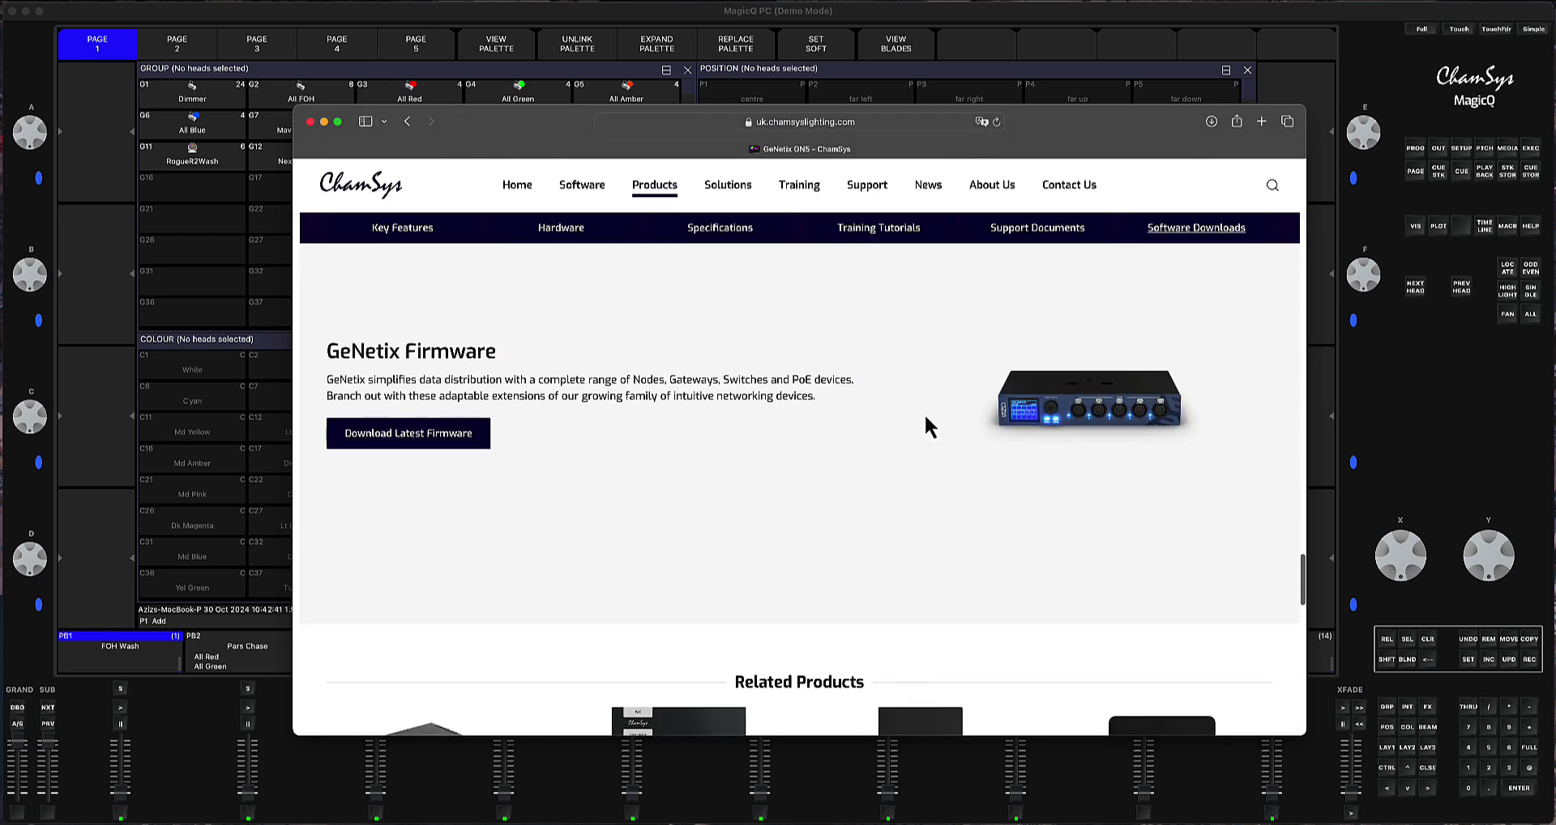
scroll(928, 426, "up", 1)
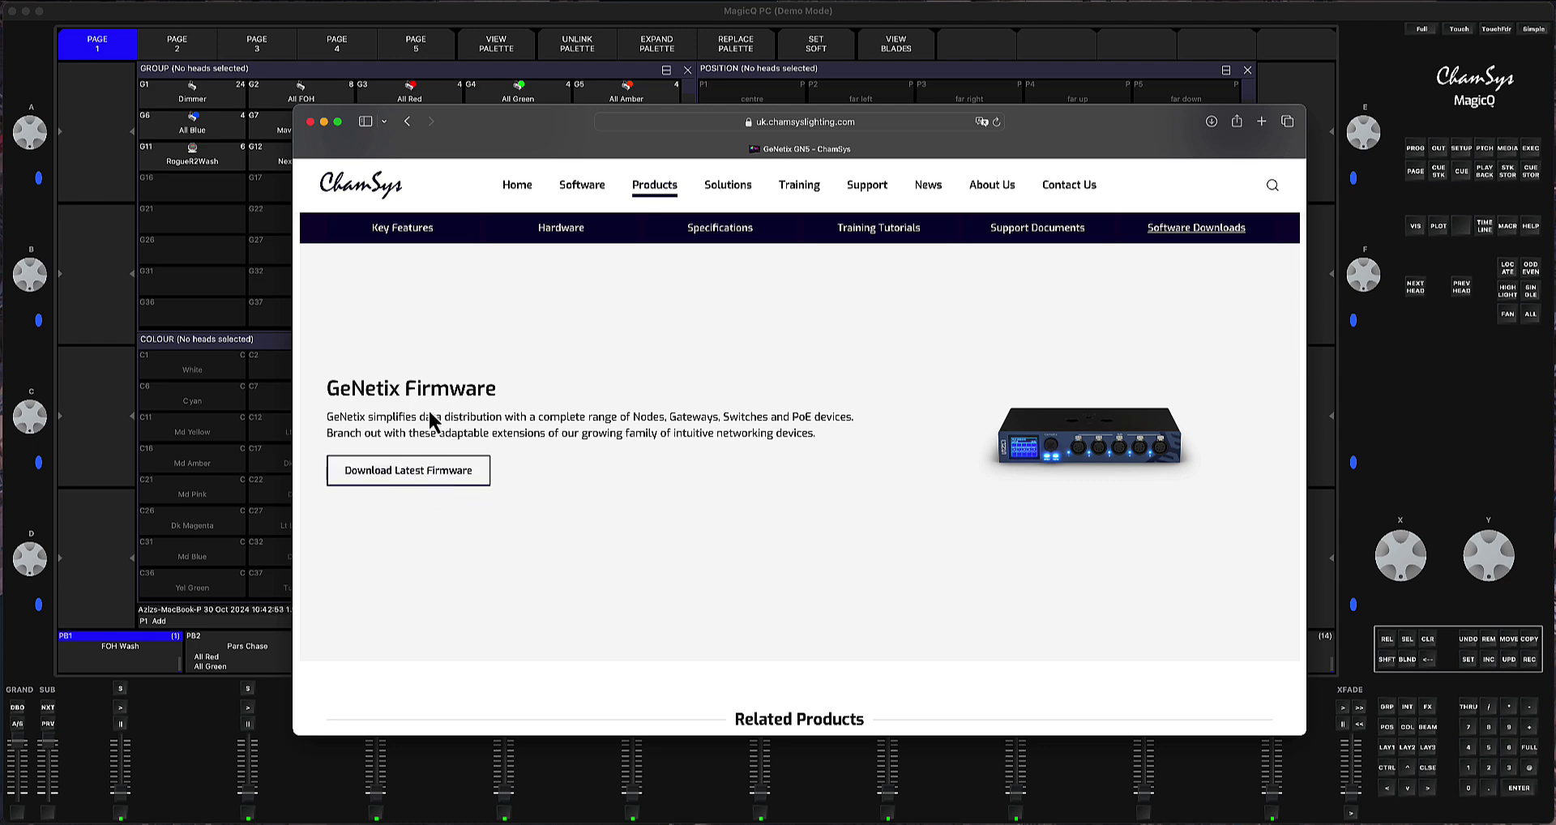
left_click(324, 121)
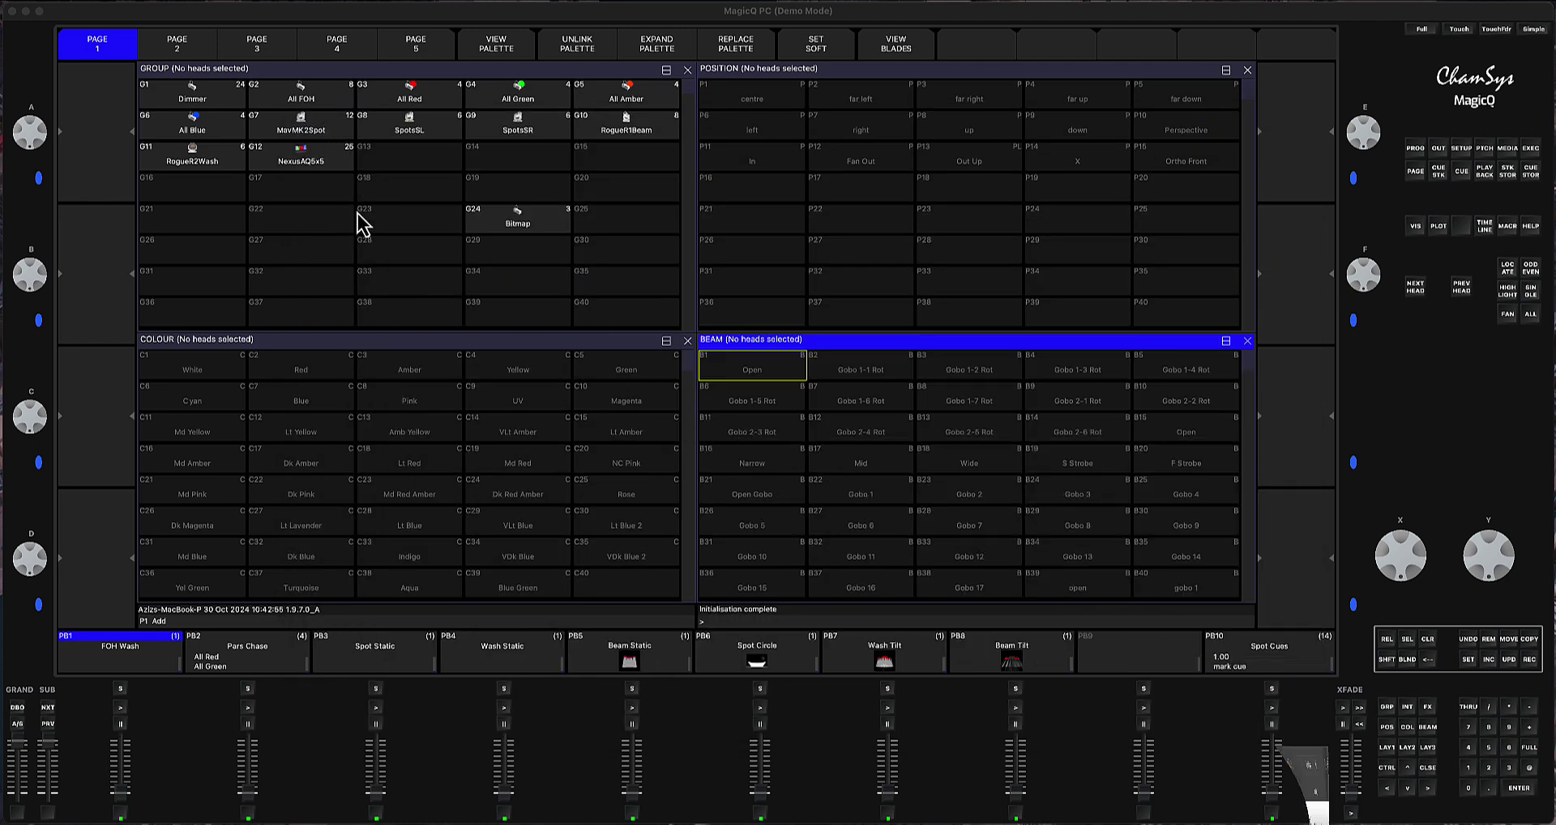
Step: Switch to Finder, examine the firmware files in the MagicQ firmware folder, and put the window away
left_click(215, 820)
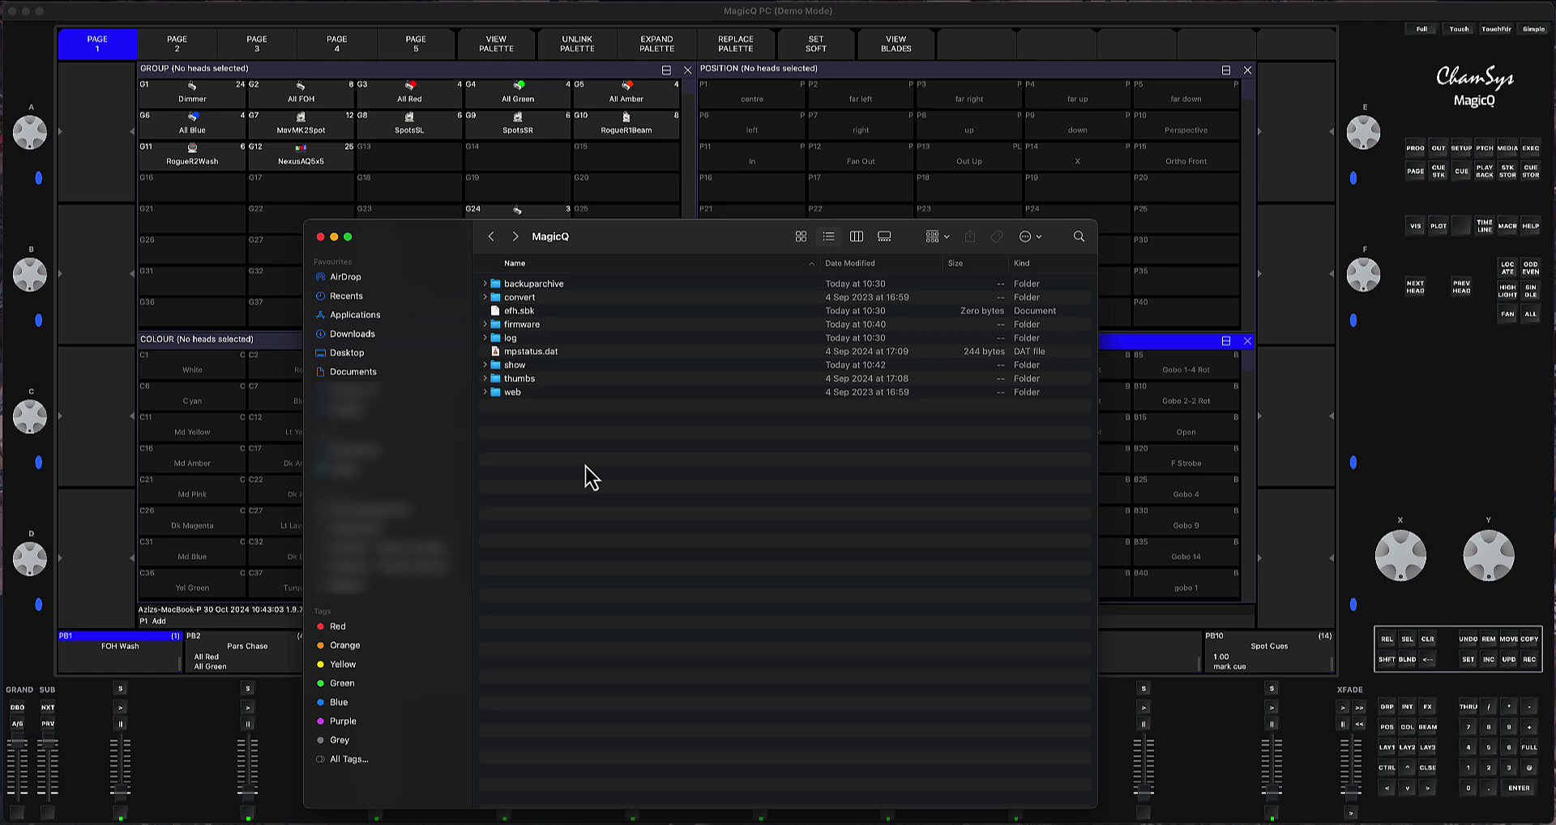
double_click(524, 328)
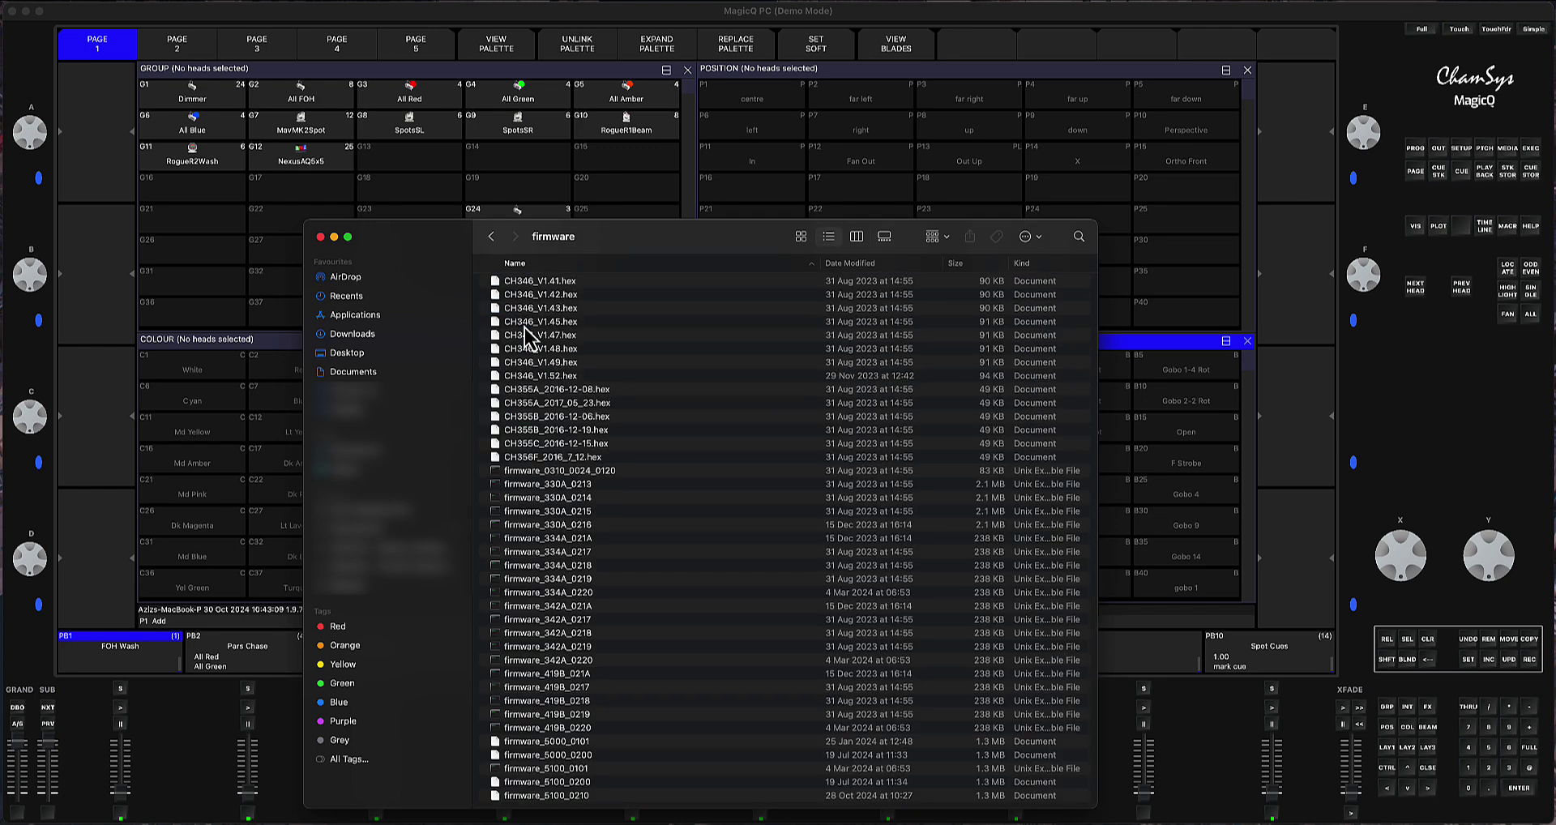
scroll(576, 577, "down", 2)
left_click(334, 237)
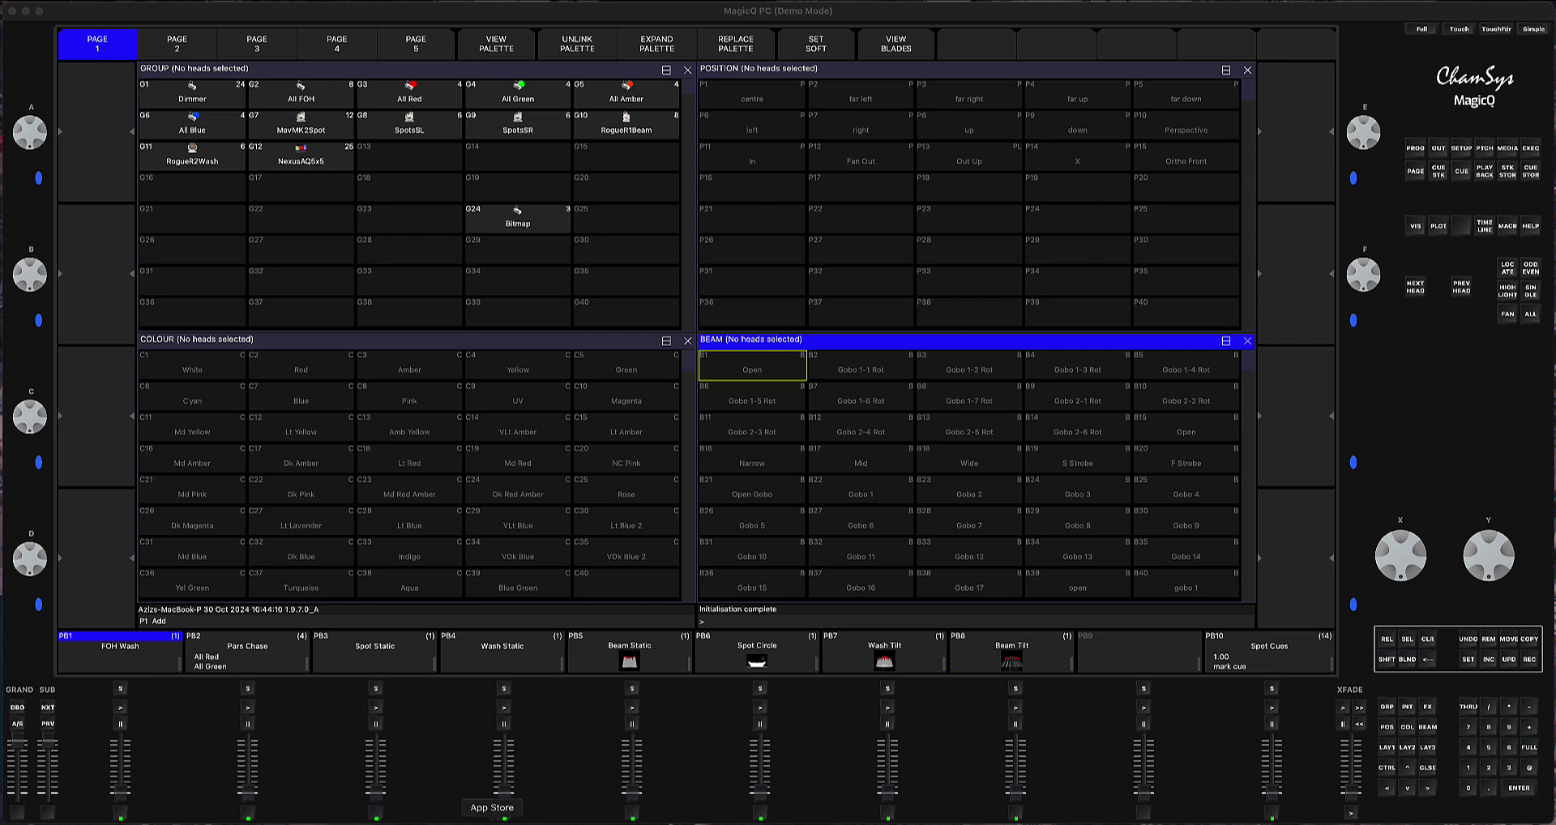
Step: Switch to System Settings and open the TCP/IP details of the AX88179A network adapter
left_click(516, 820)
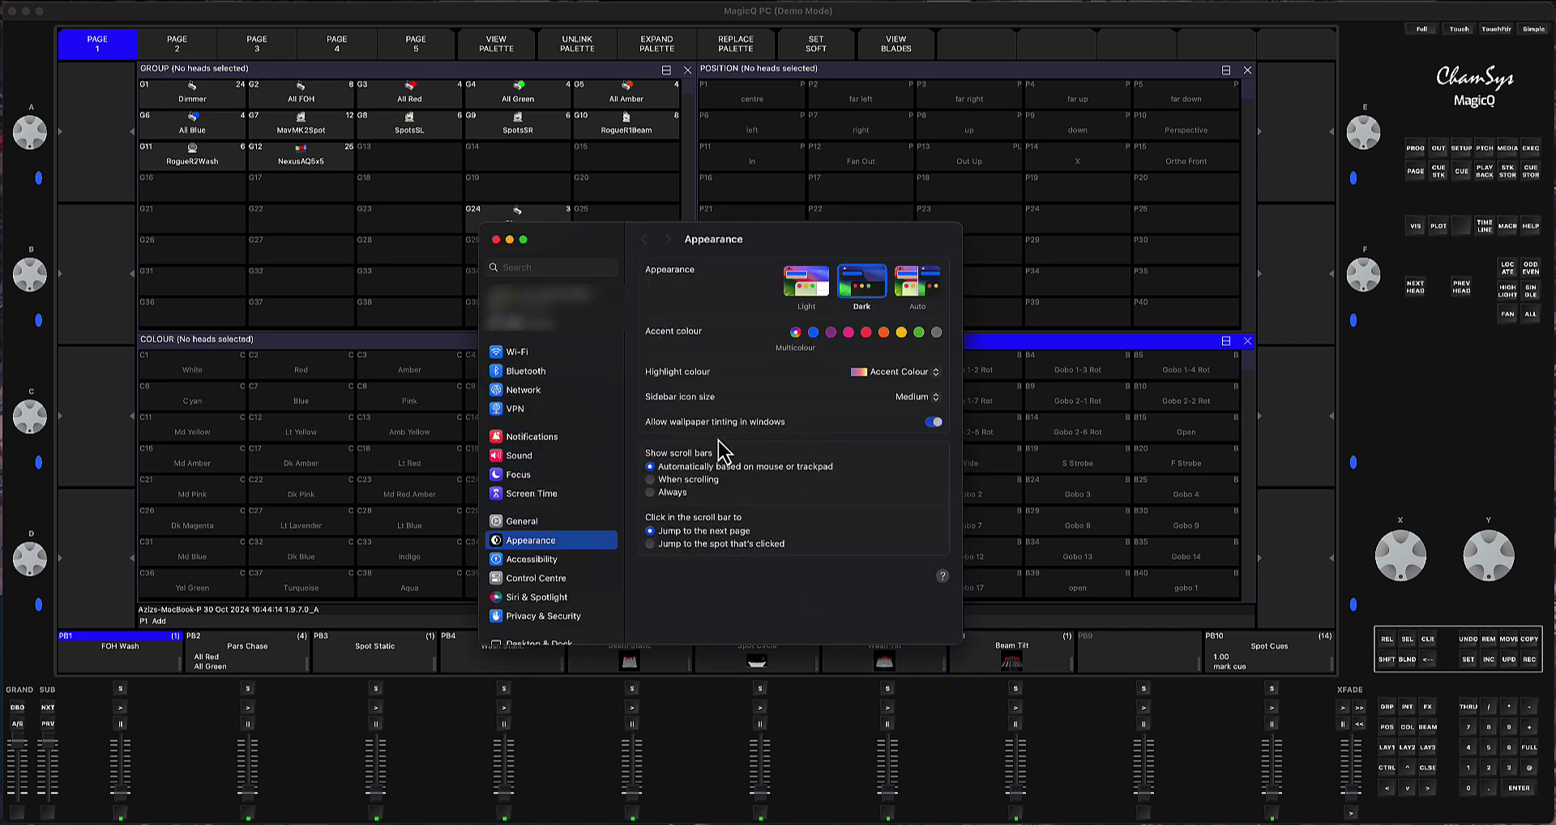
left_click(519, 397)
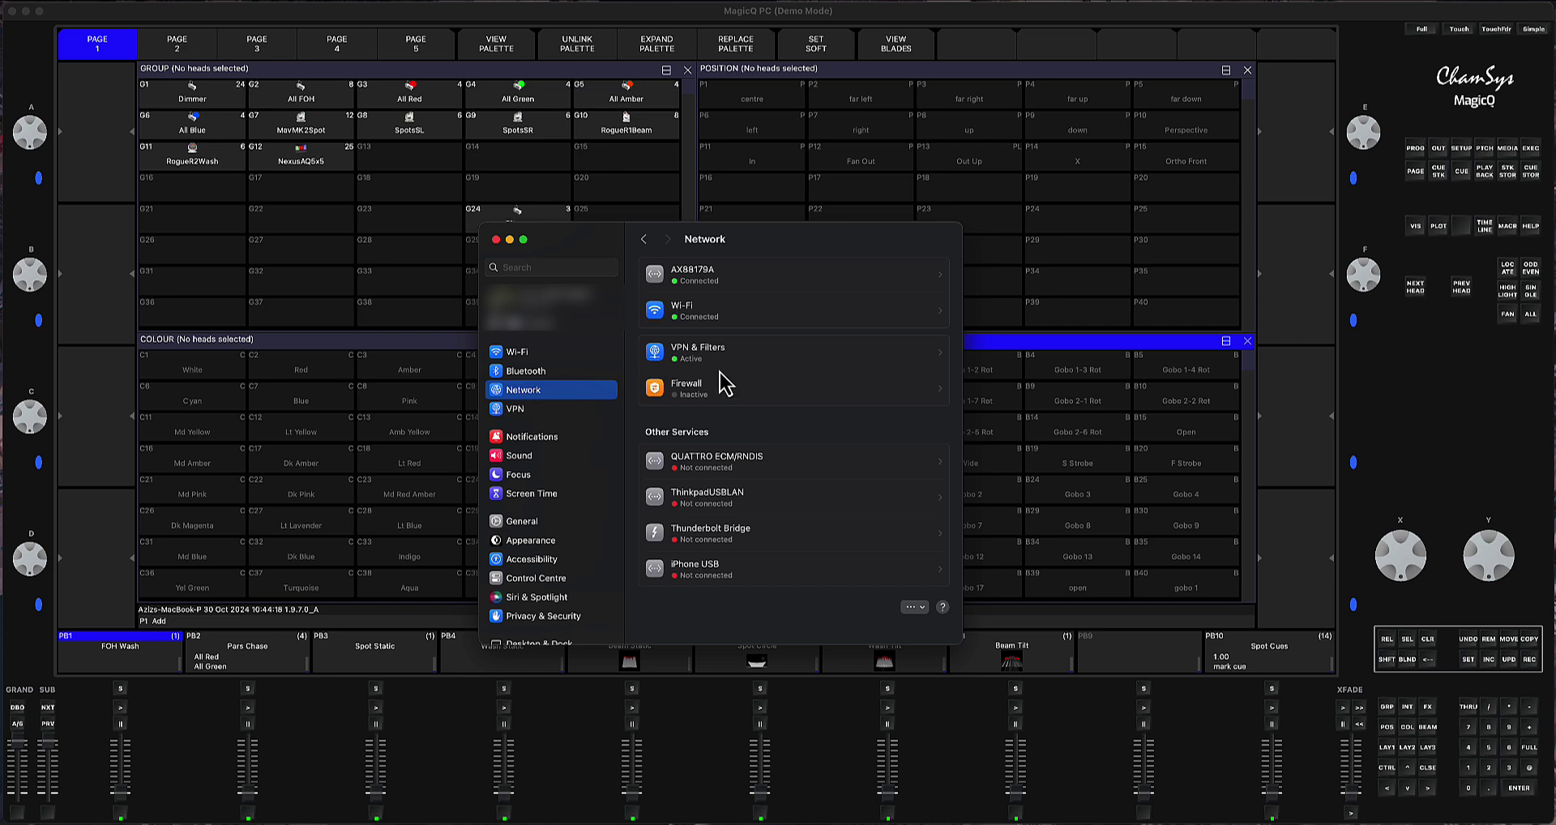
left_click(718, 279)
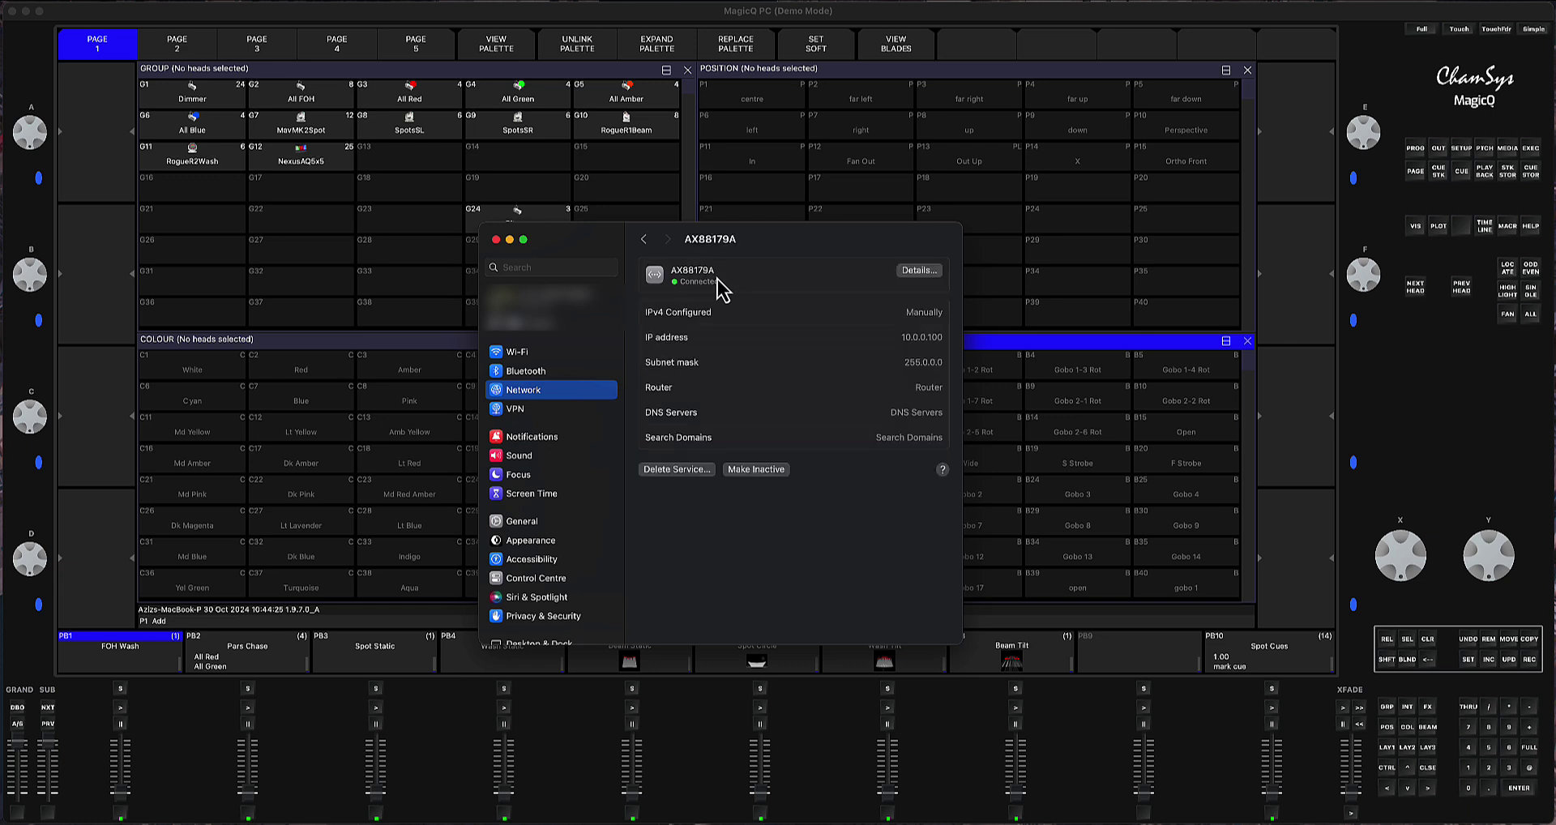
left_click(919, 273)
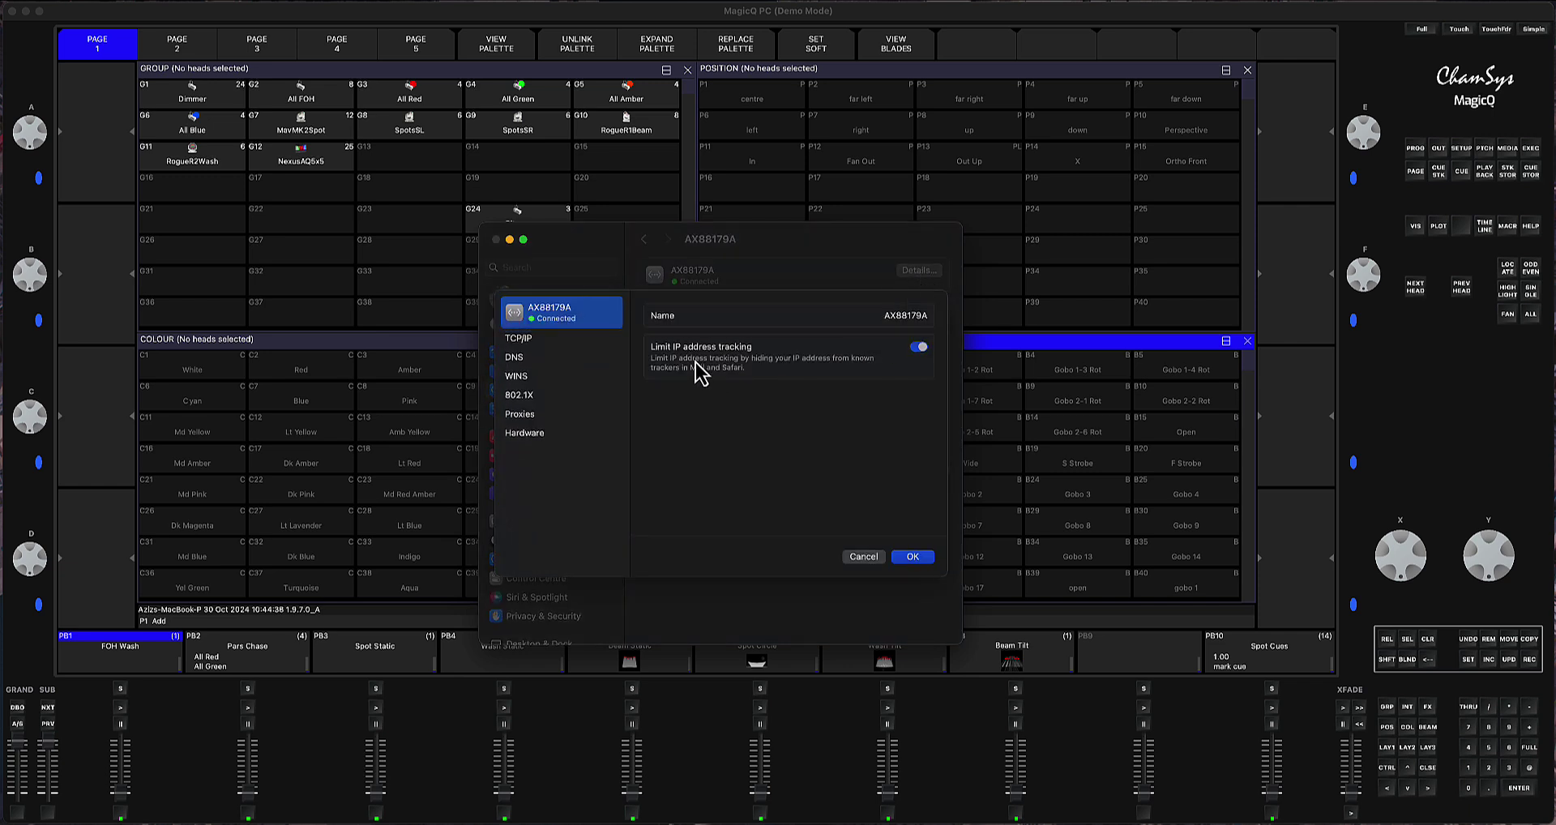
left_click(527, 340)
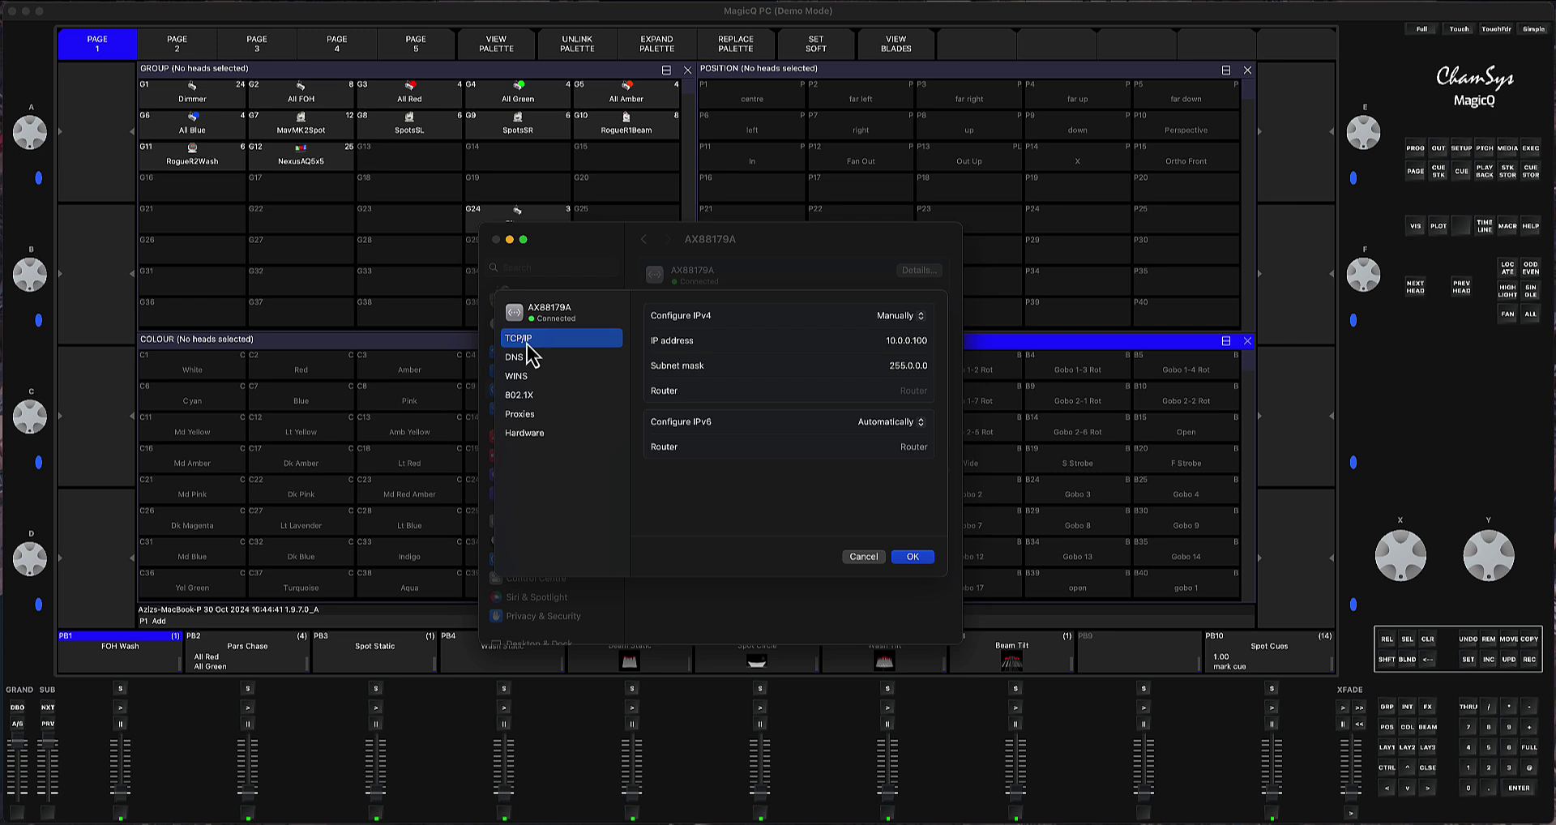
Step: Check the adapter's IPv4 configuration mode, IP address and subnet mask, then leave without saving and close System Settings
left_click(921, 316)
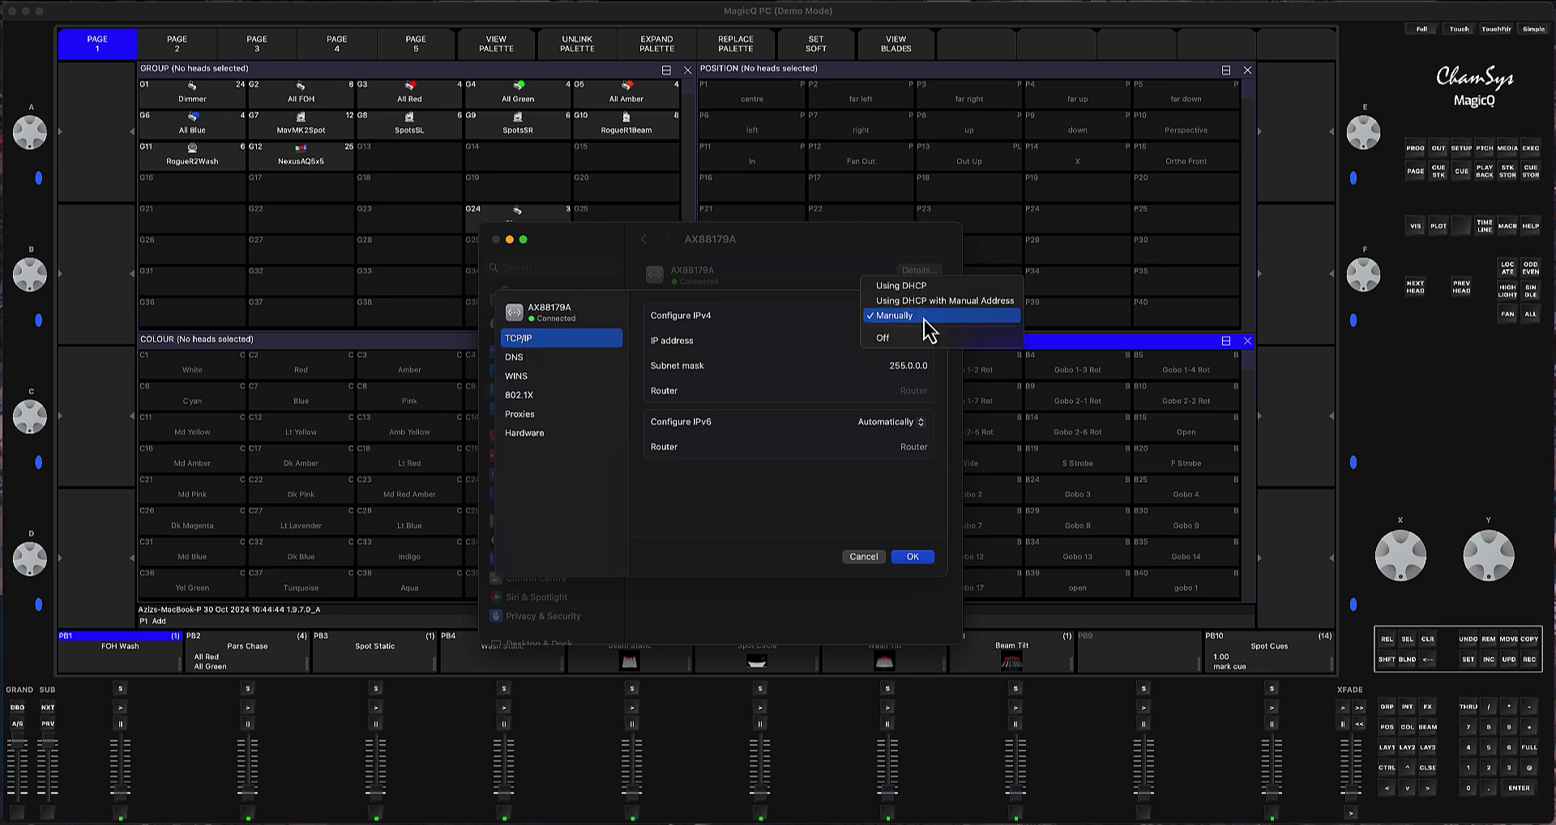
left_click(813, 308)
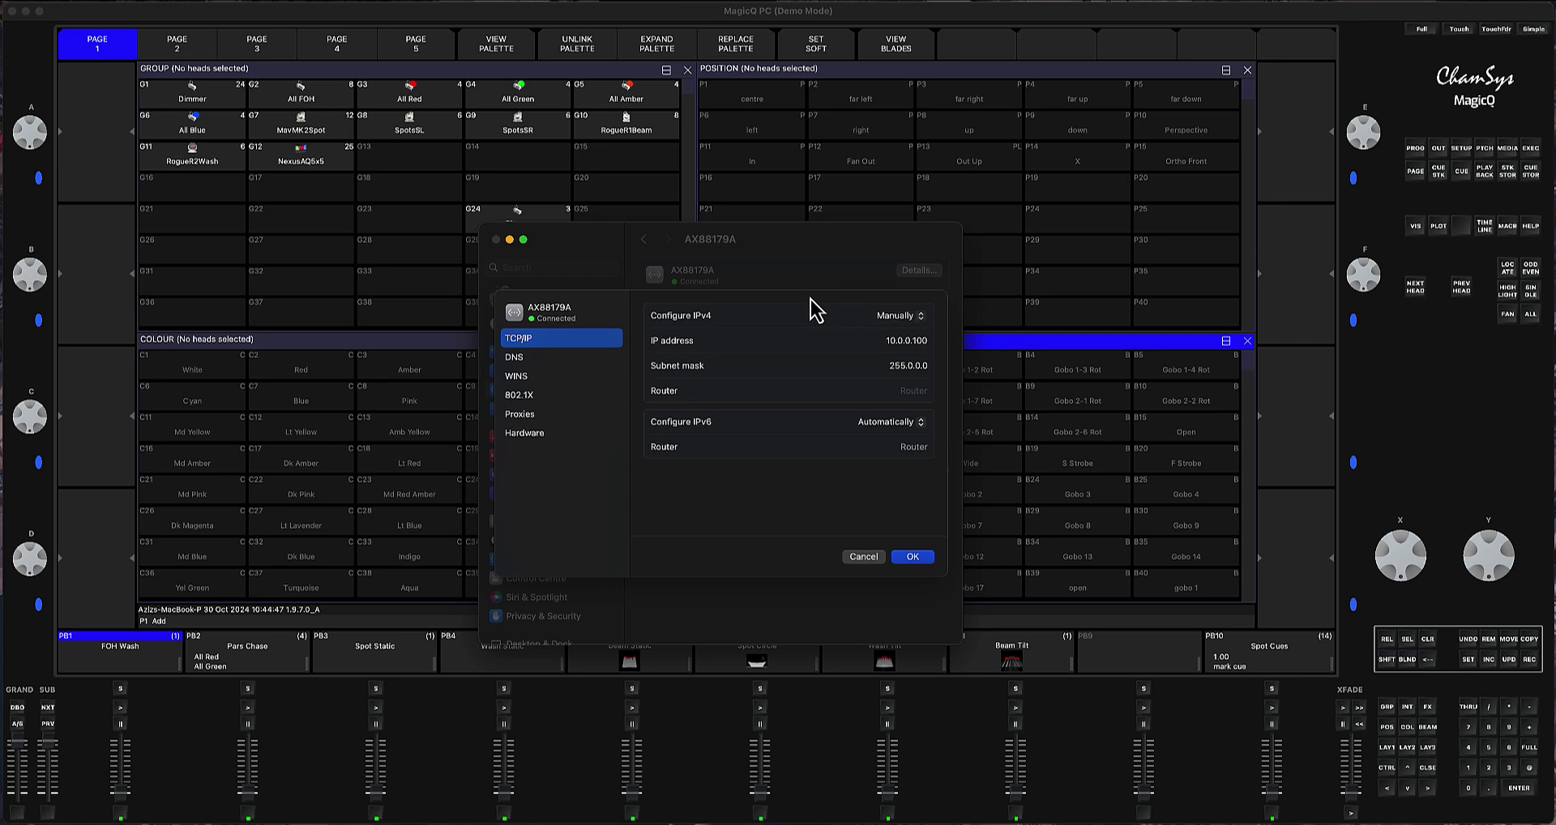
left_click(886, 340)
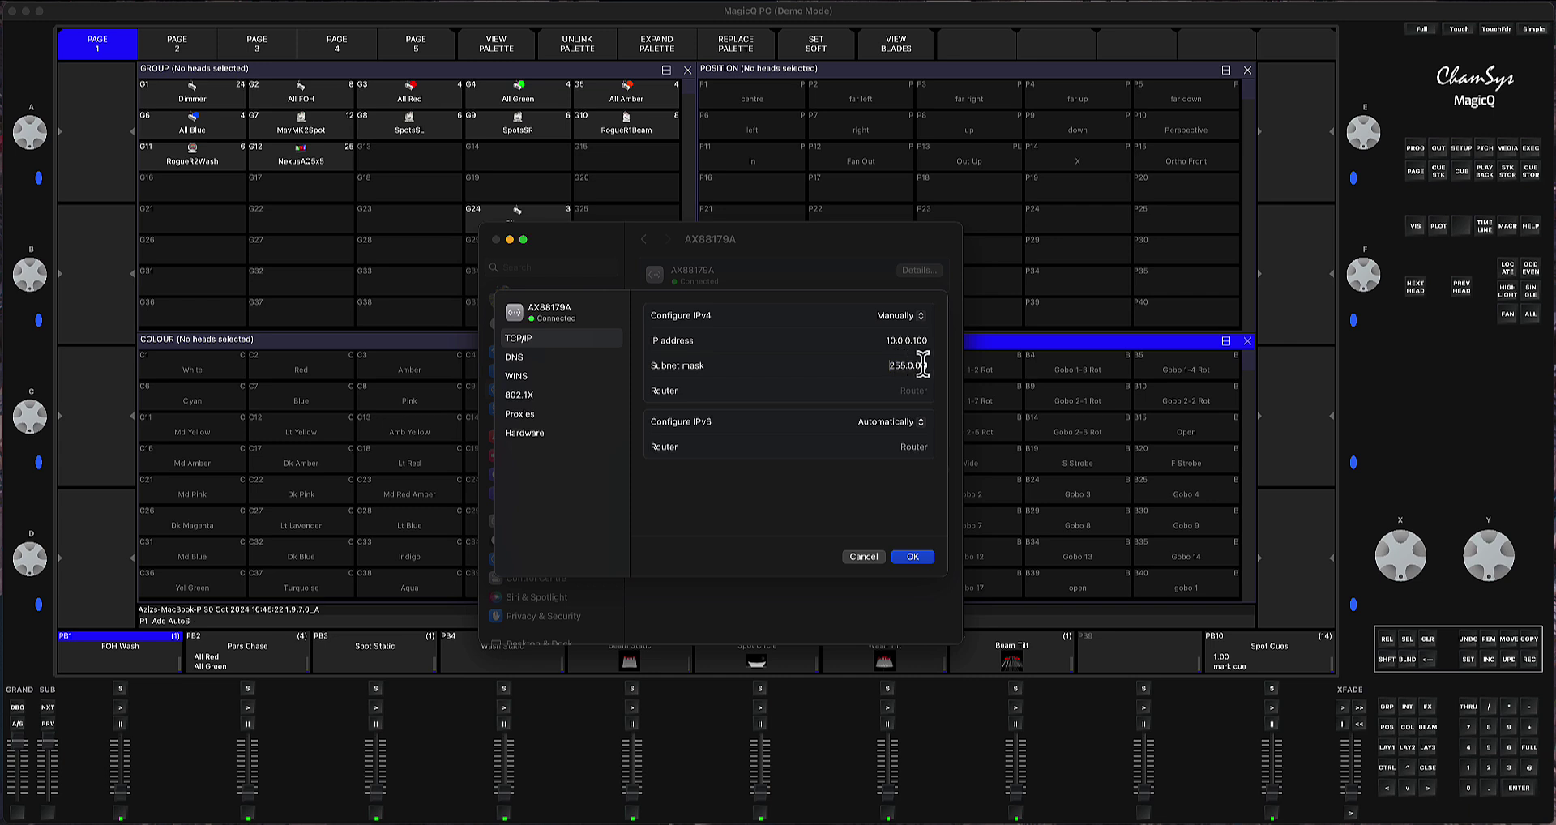
left_click(914, 559)
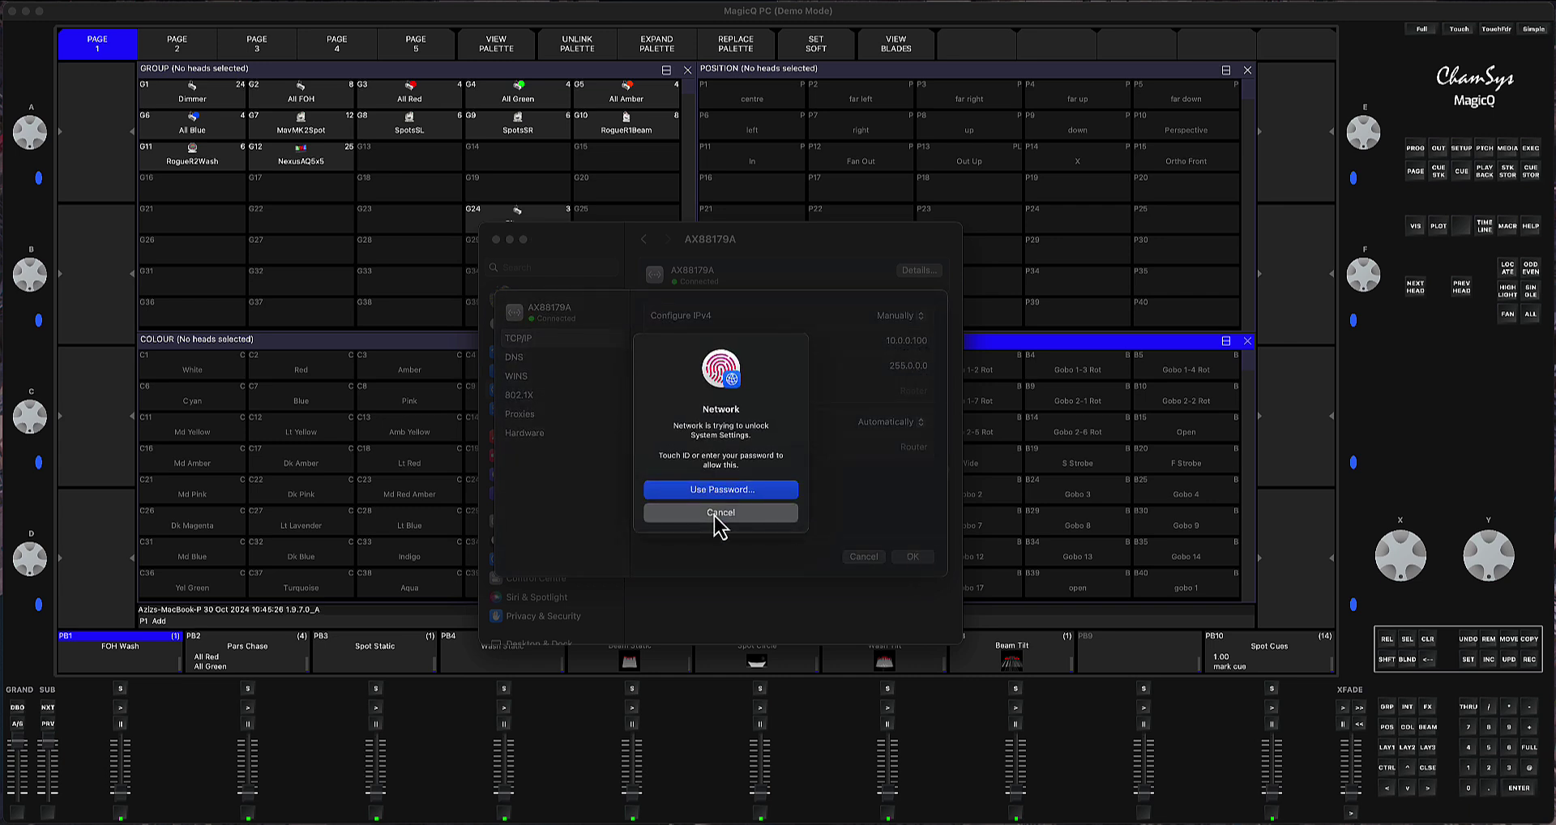
left_click(719, 513)
left_click(866, 559)
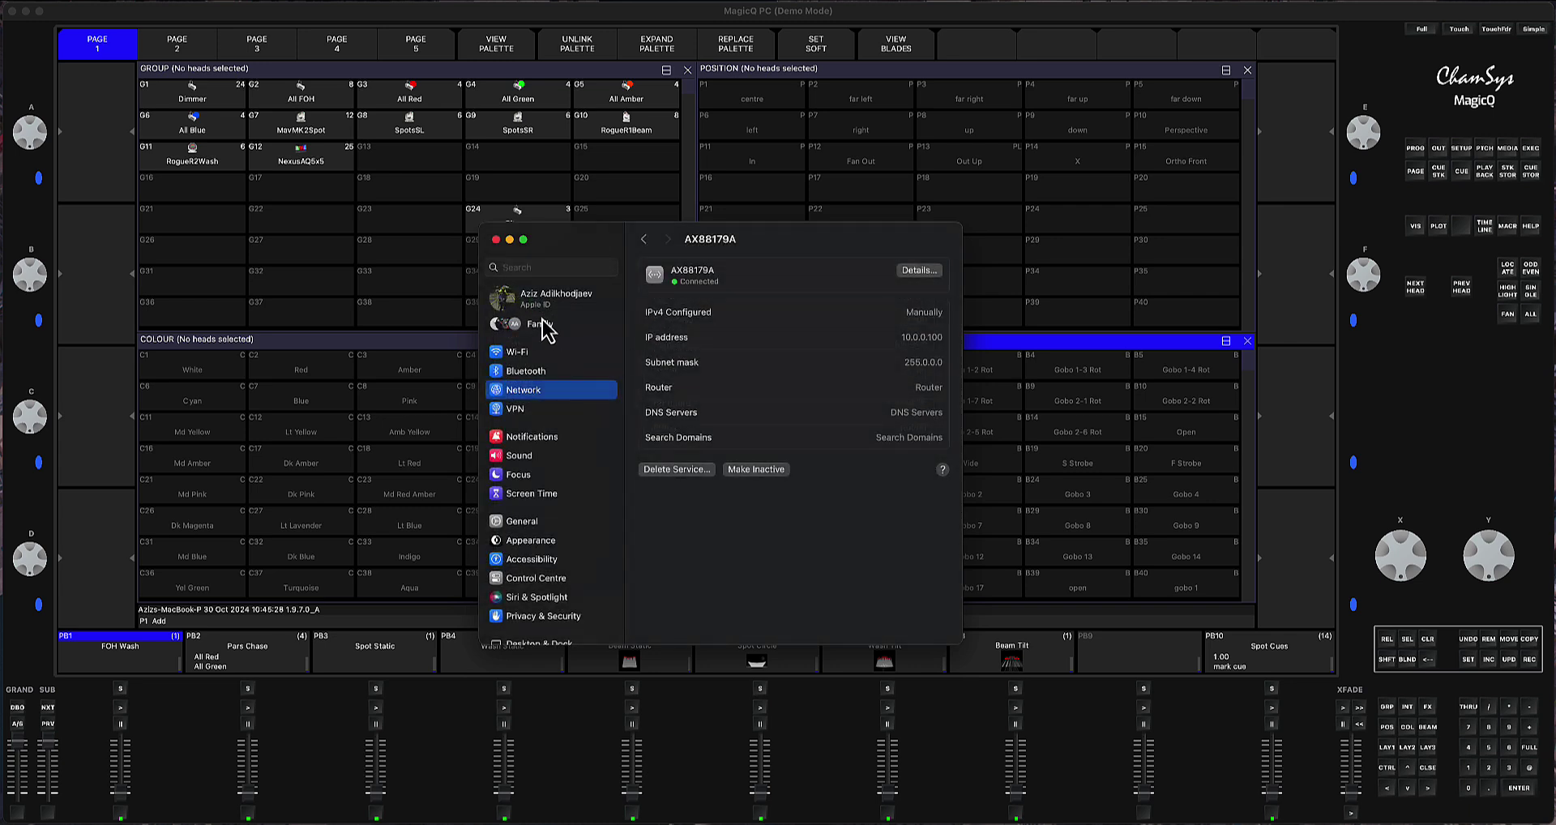
left_click(496, 239)
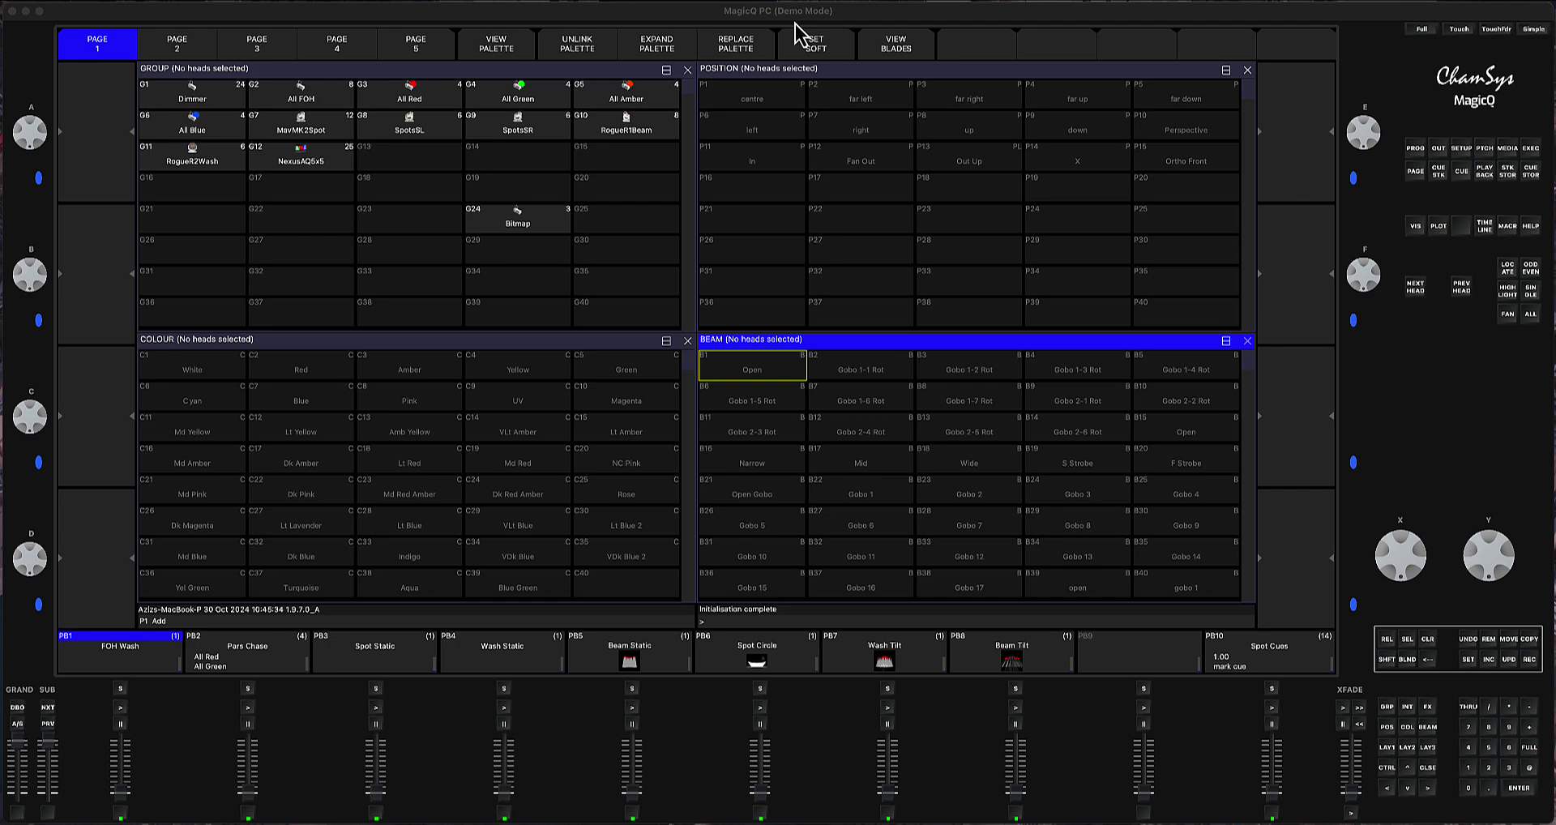
Step: Set the IP address in MagicQ's network setup to 10.0.0.100
left_click(1464, 150)
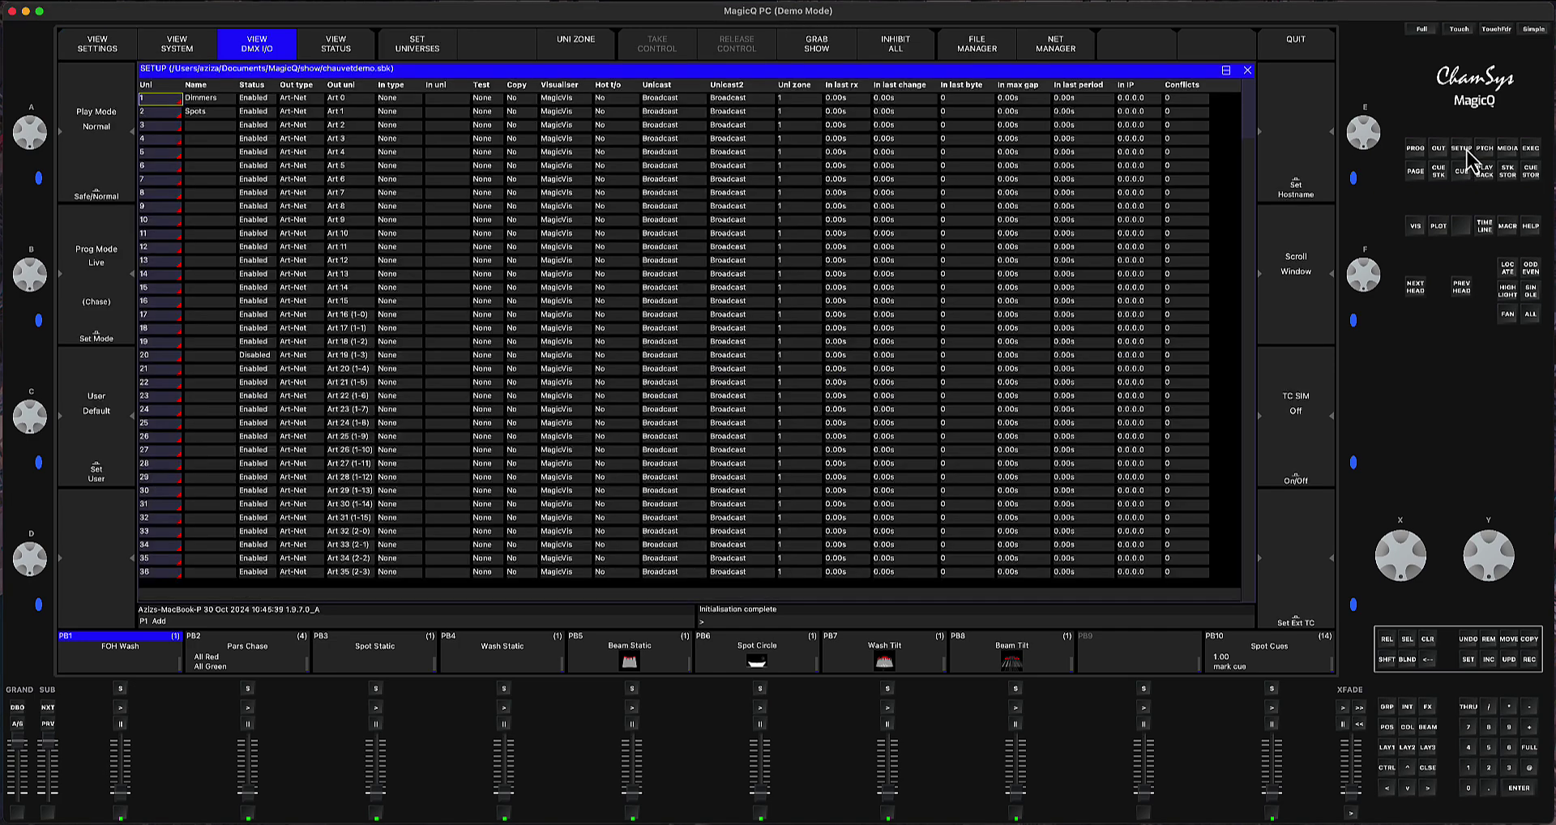
left_click(104, 54)
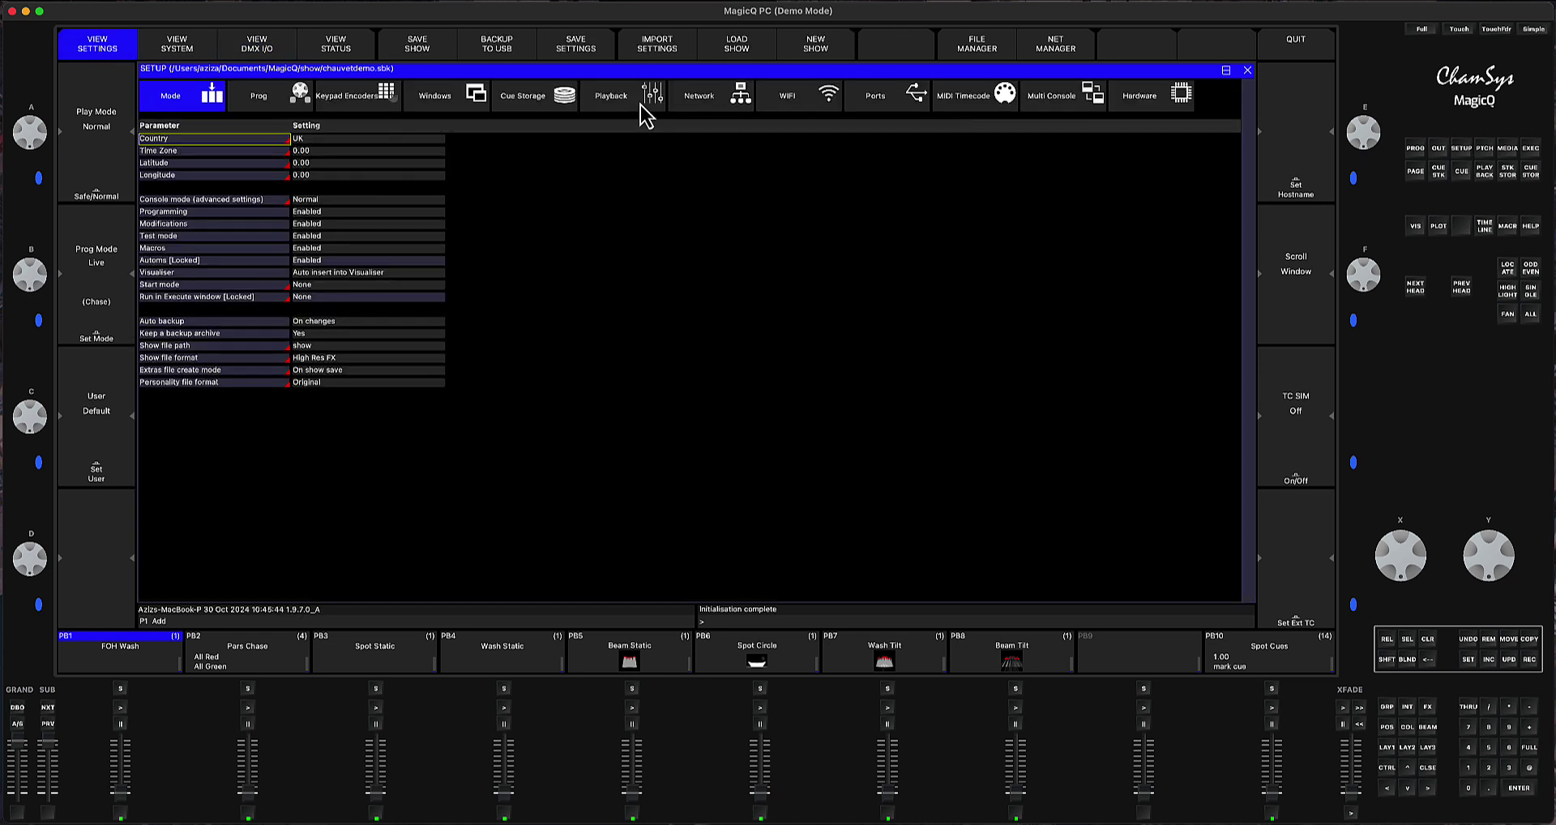
left_click(697, 99)
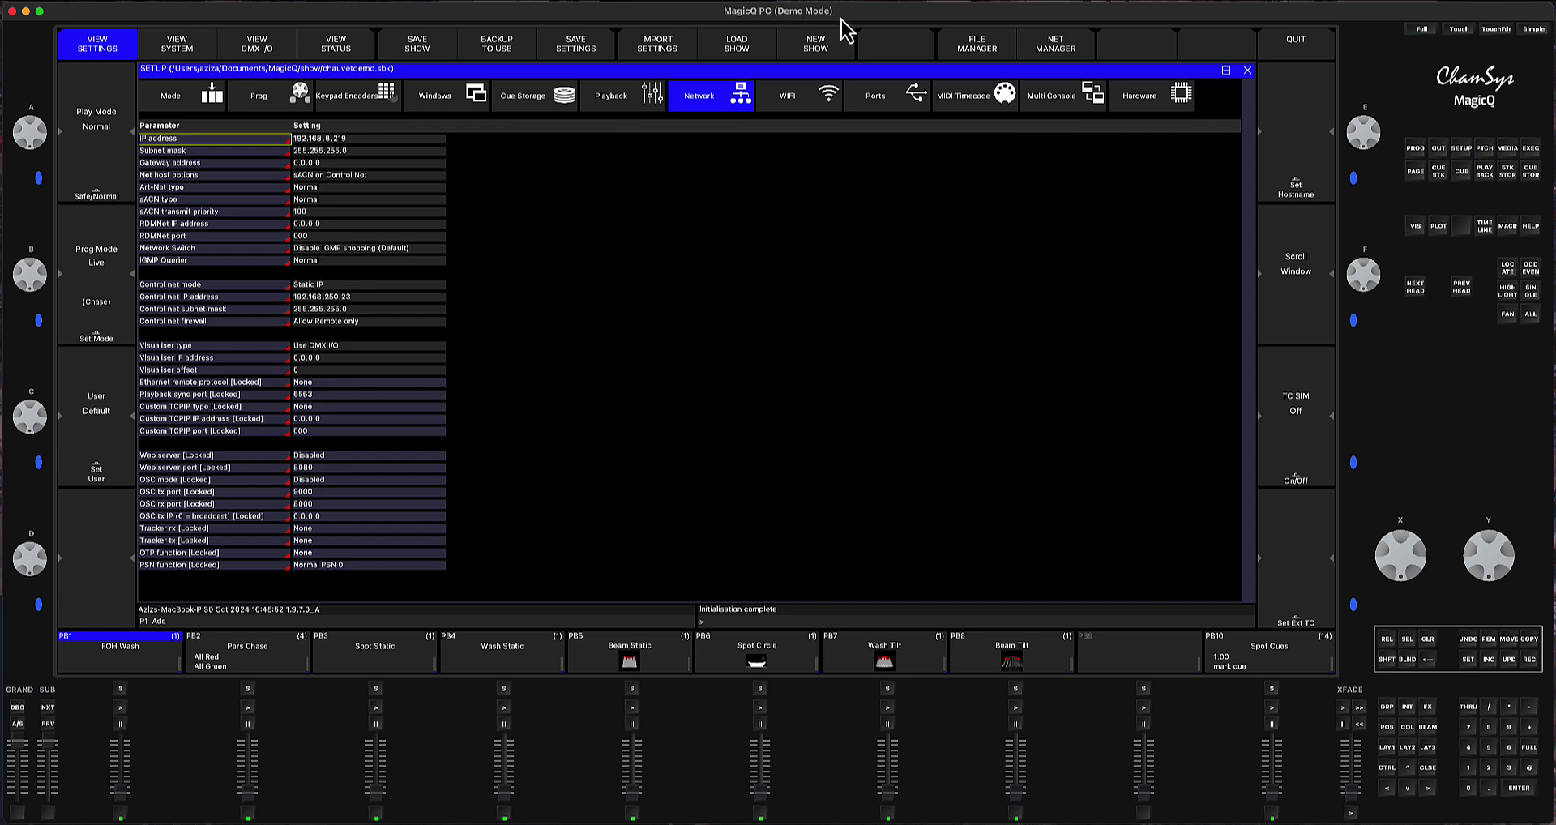
left_click(348, 143)
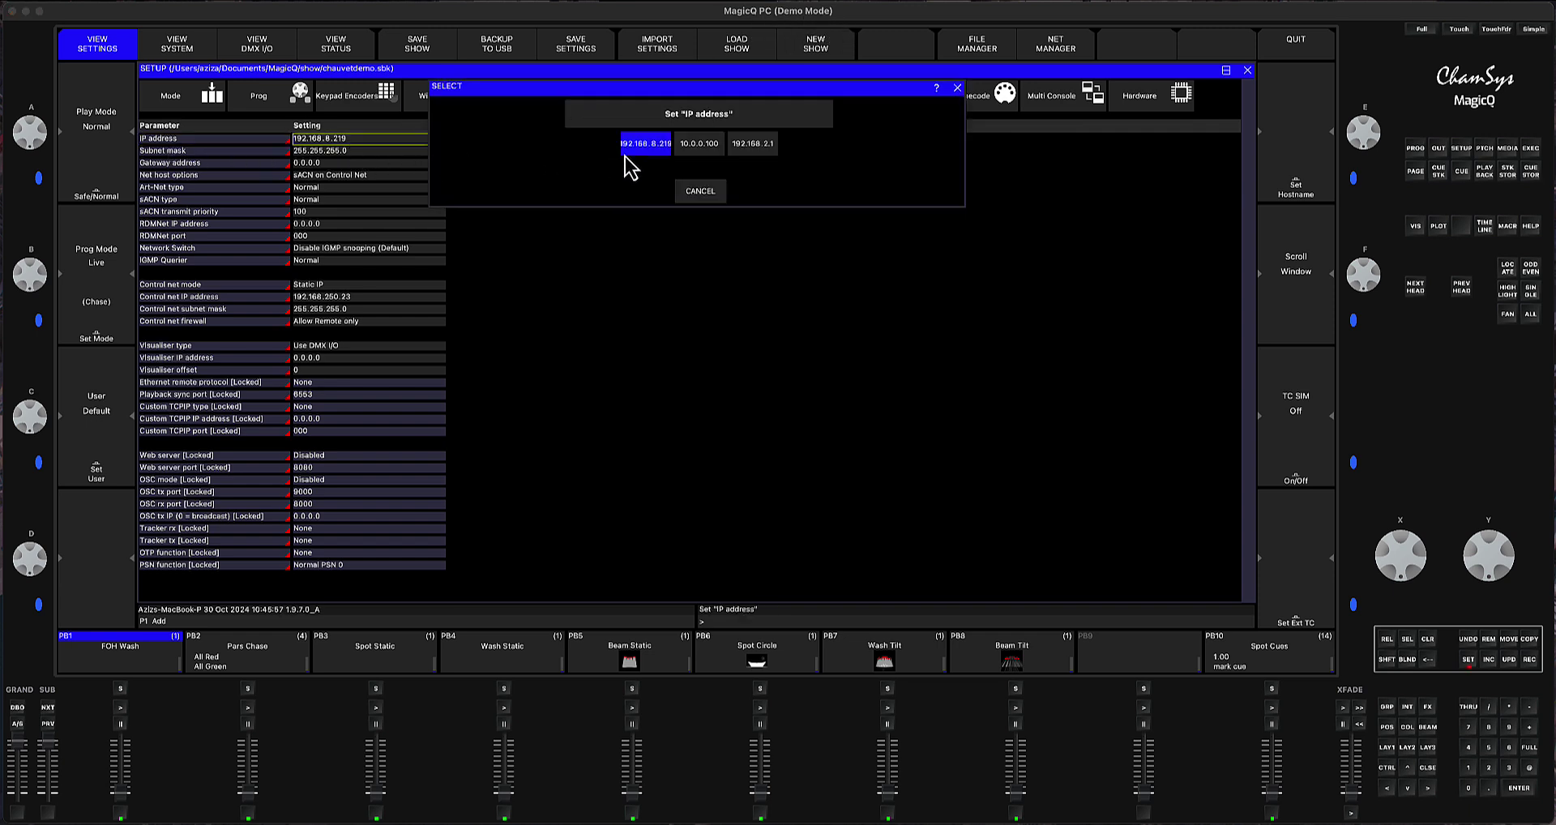
left_click(697, 146)
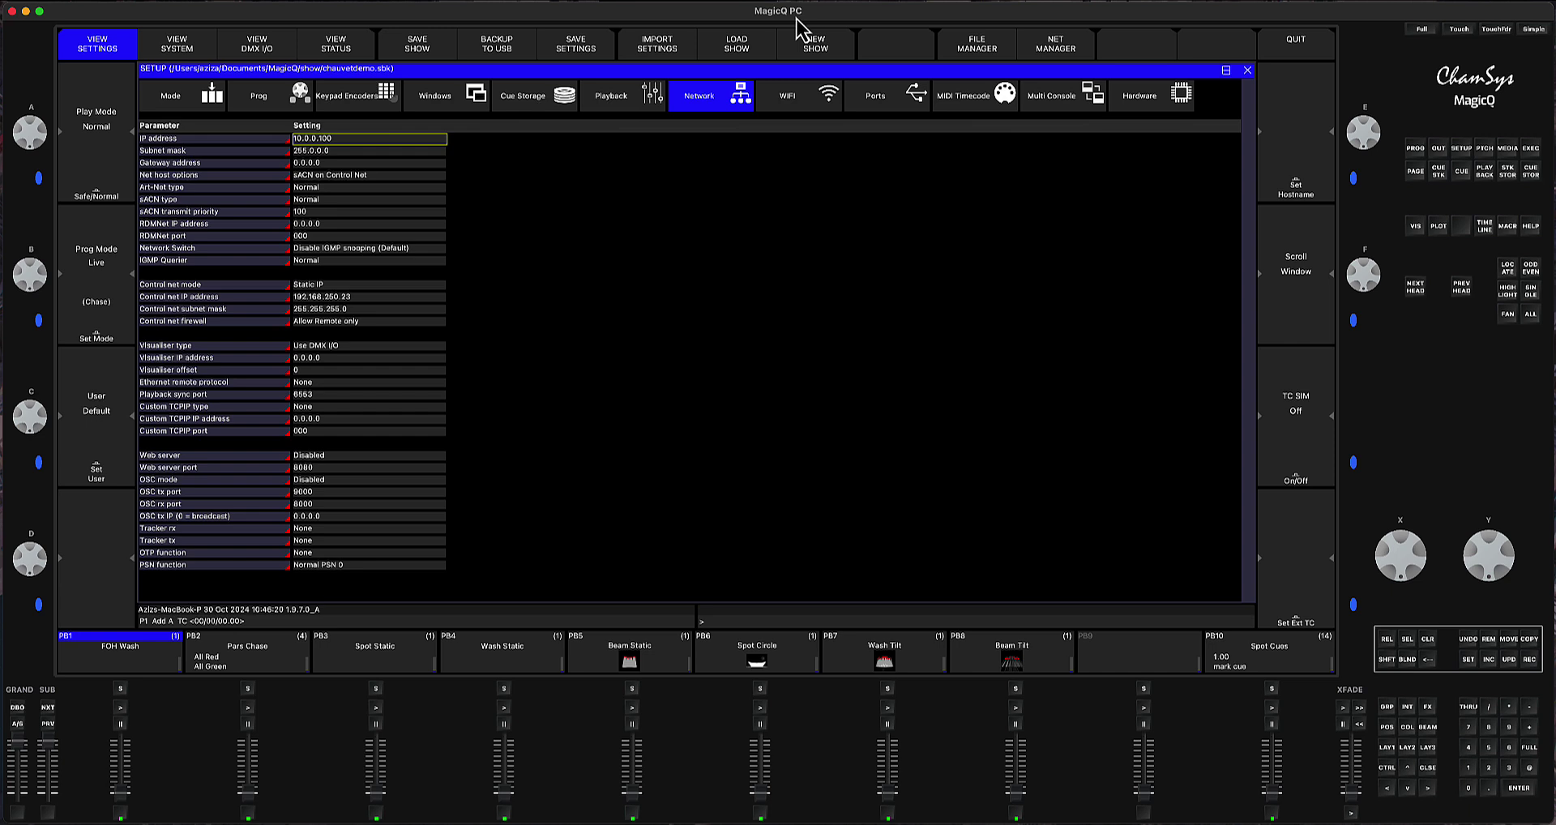
left_click(952, 98)
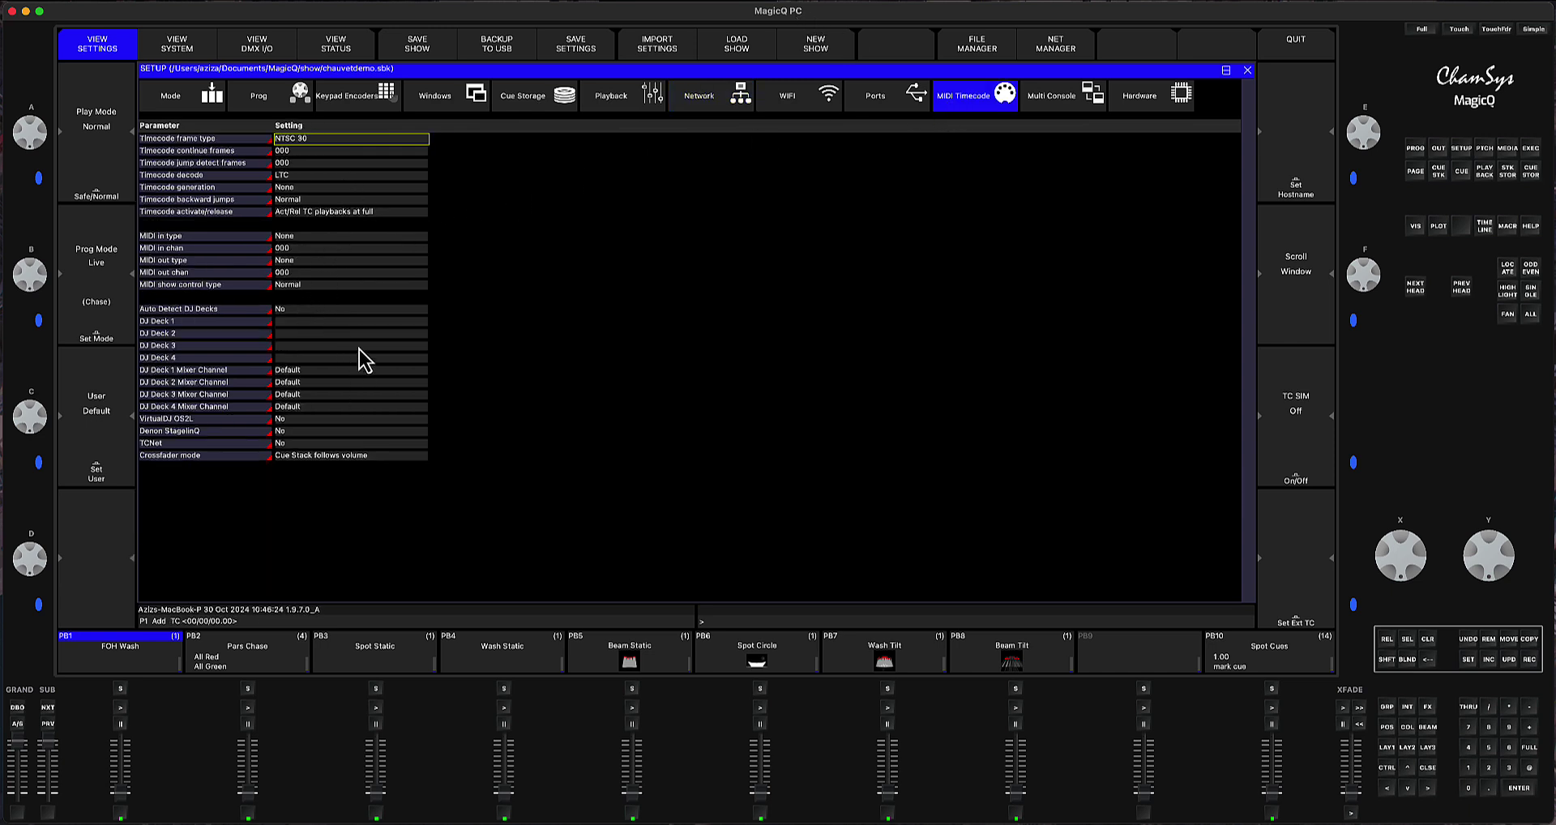
left_click(809, 97)
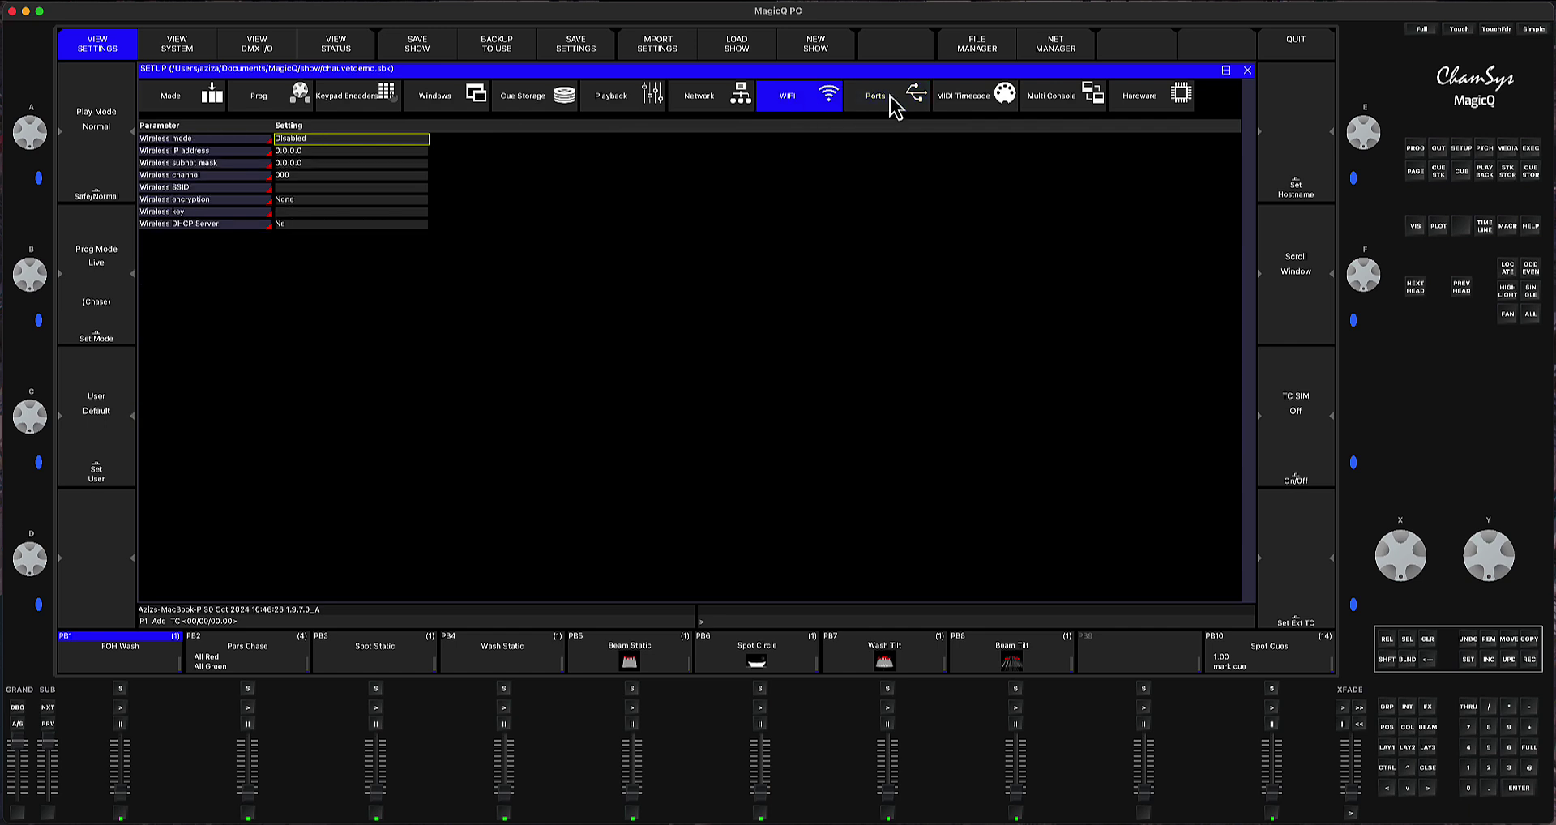
left_click(946, 94)
left_click(828, 100)
left_click(174, 99)
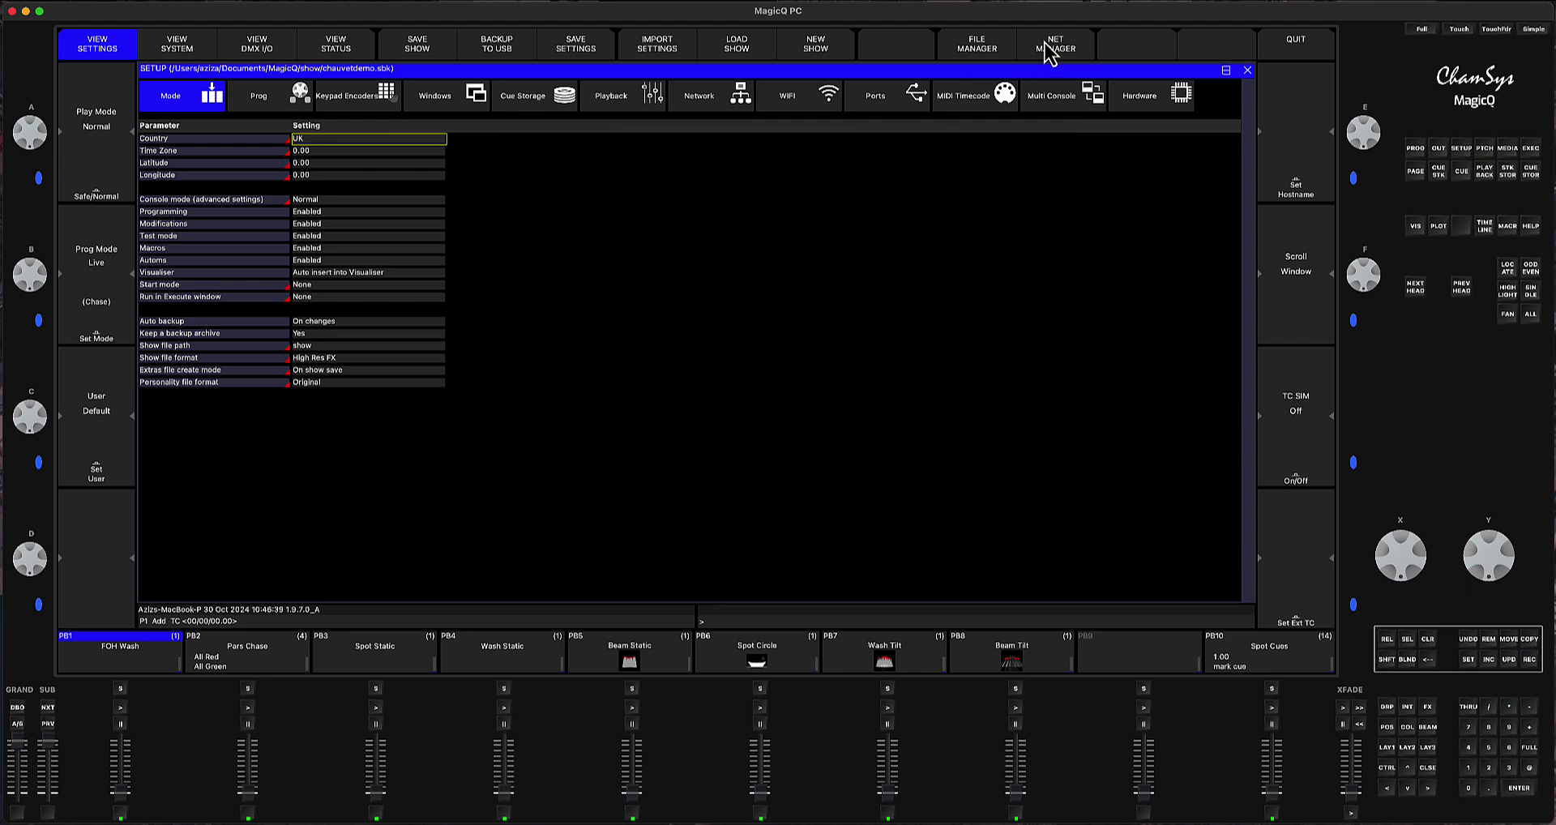
left_click(263, 46)
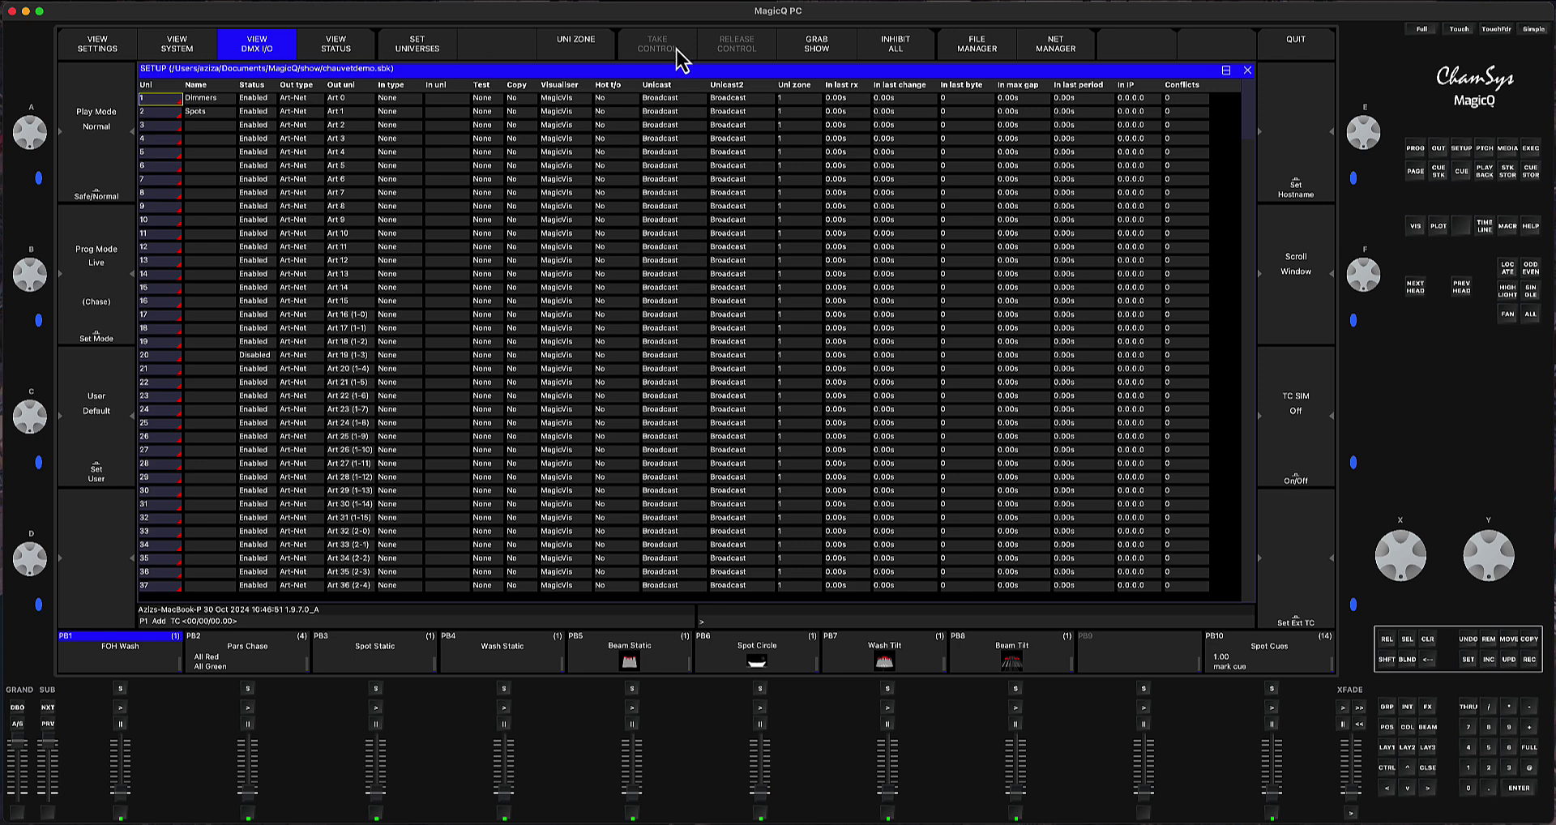
Step: Upgrade the detected GeNetix GN5 to firmware V2.10 through the Net Manager
left_click(1066, 47)
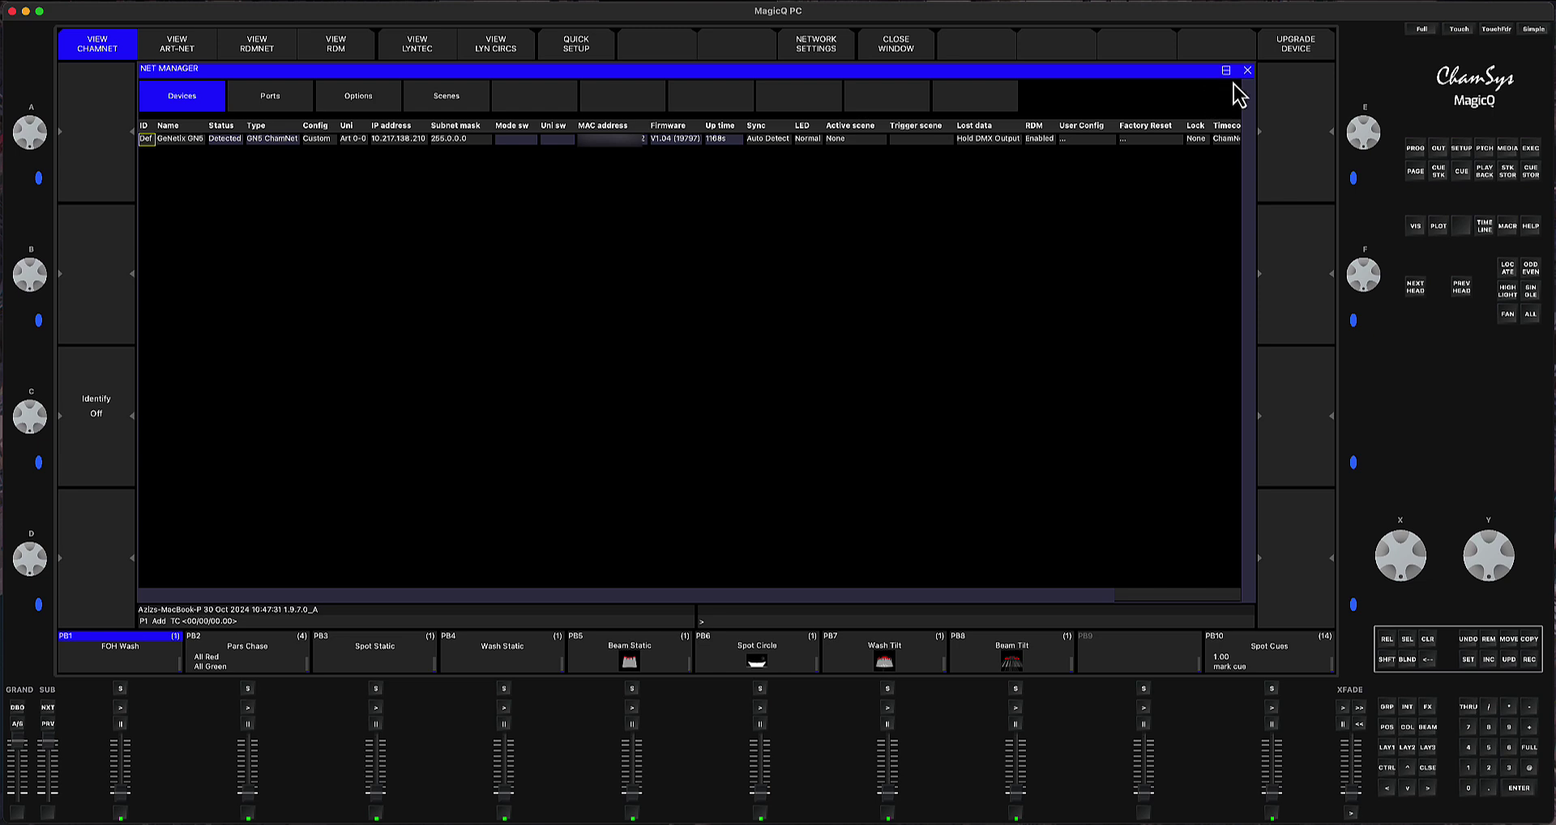
left_click(1297, 50)
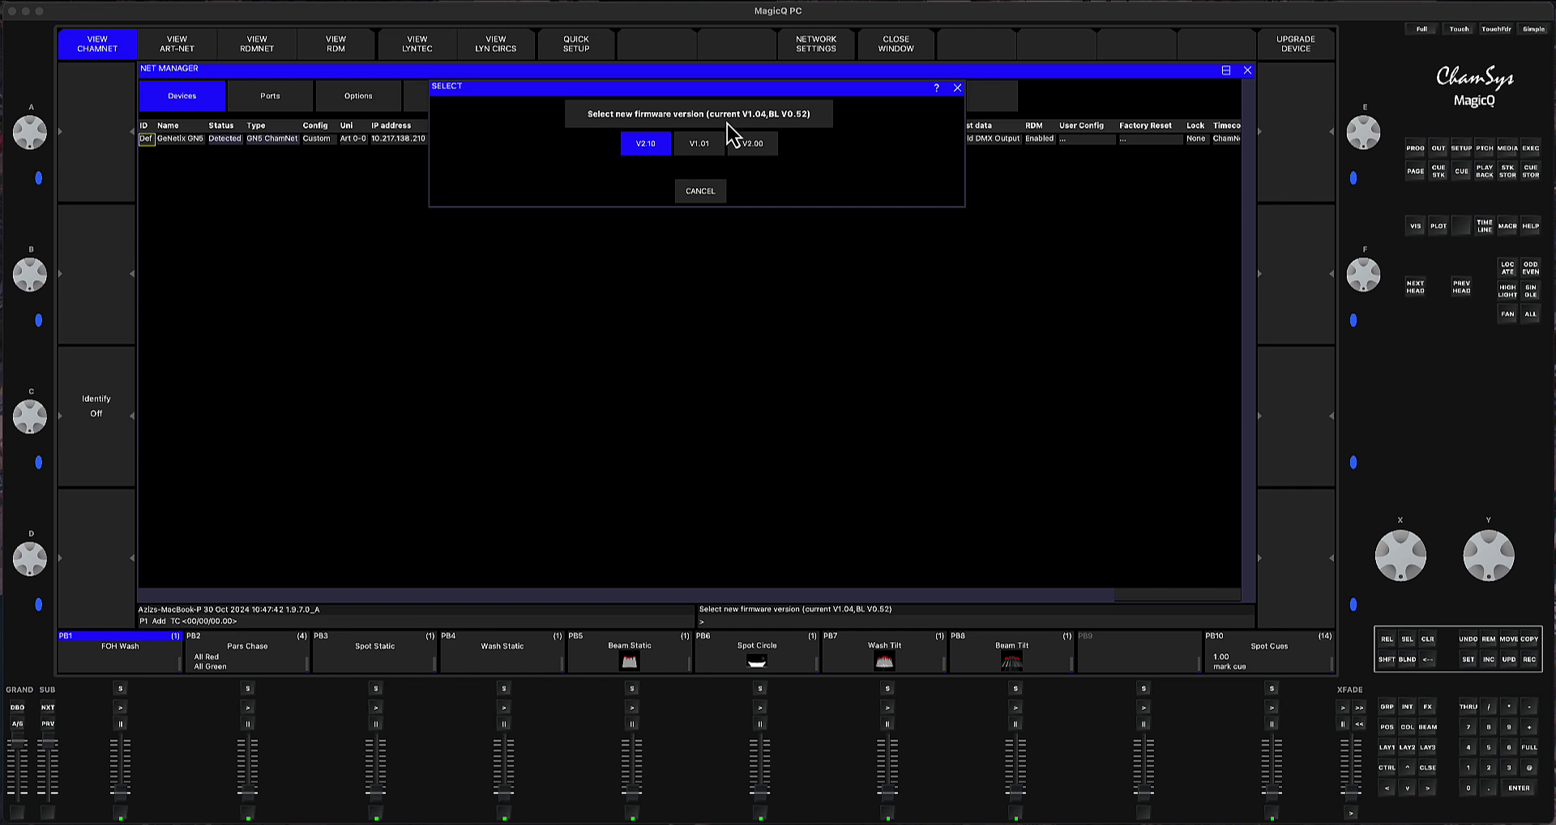
left_click(644, 148)
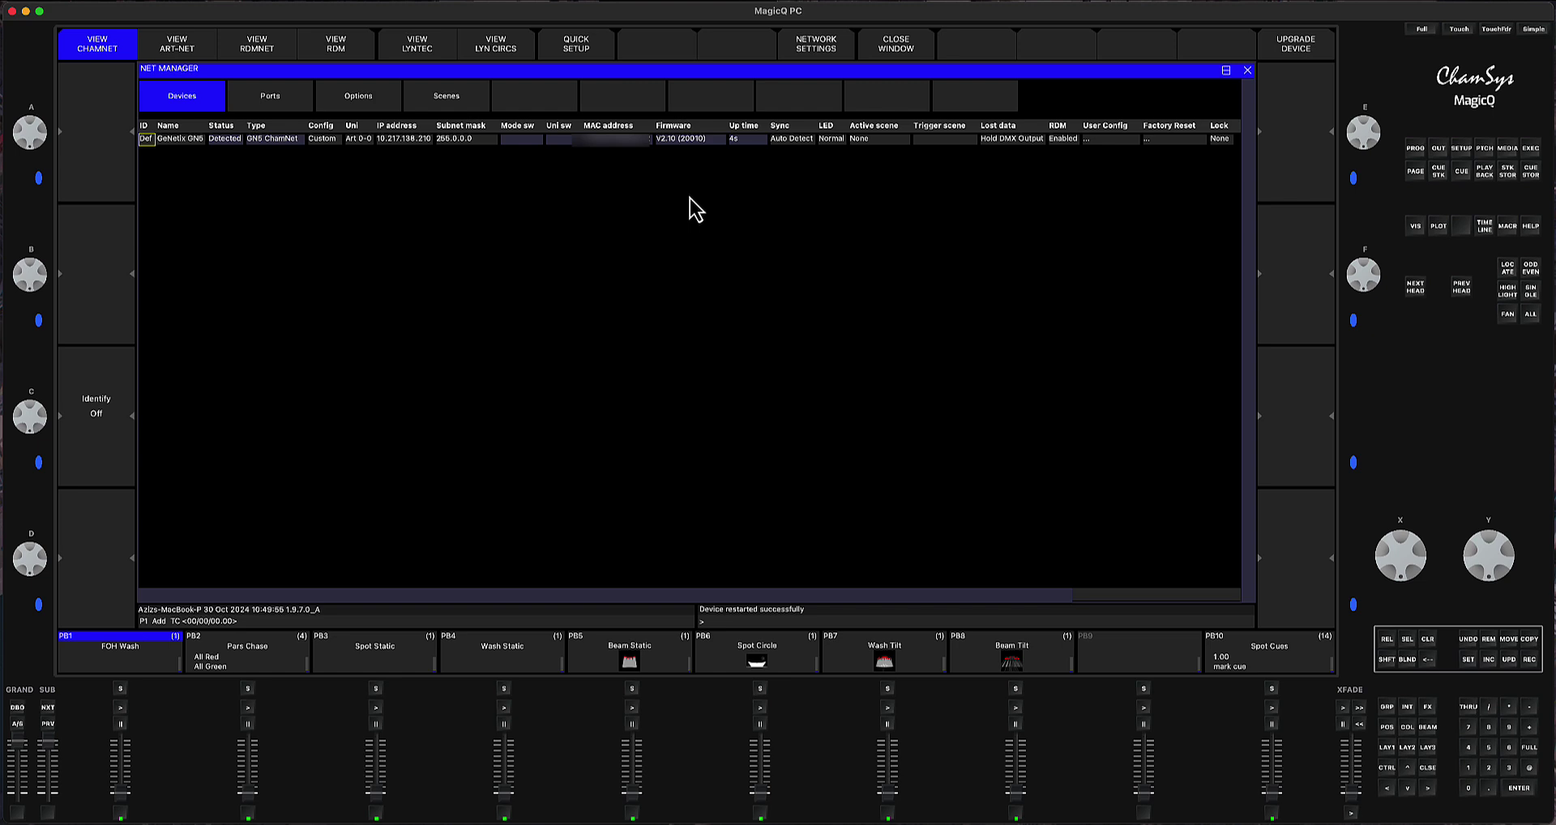
Step: Check the firmware version of the GeNetix GN5 in the device list
left_click(667, 143)
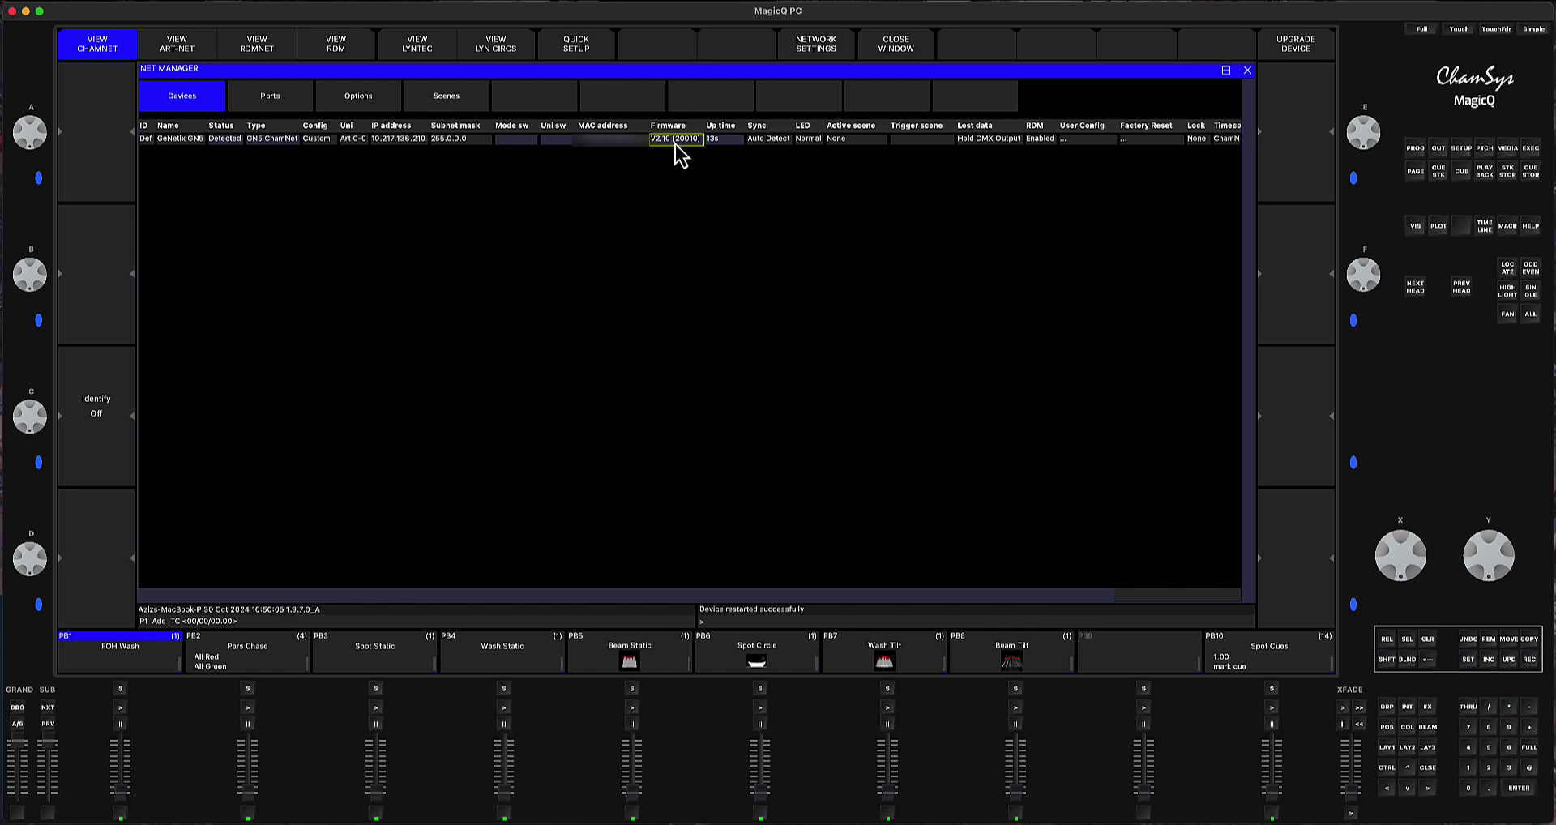
left_click(675, 144)
left_click(705, 198)
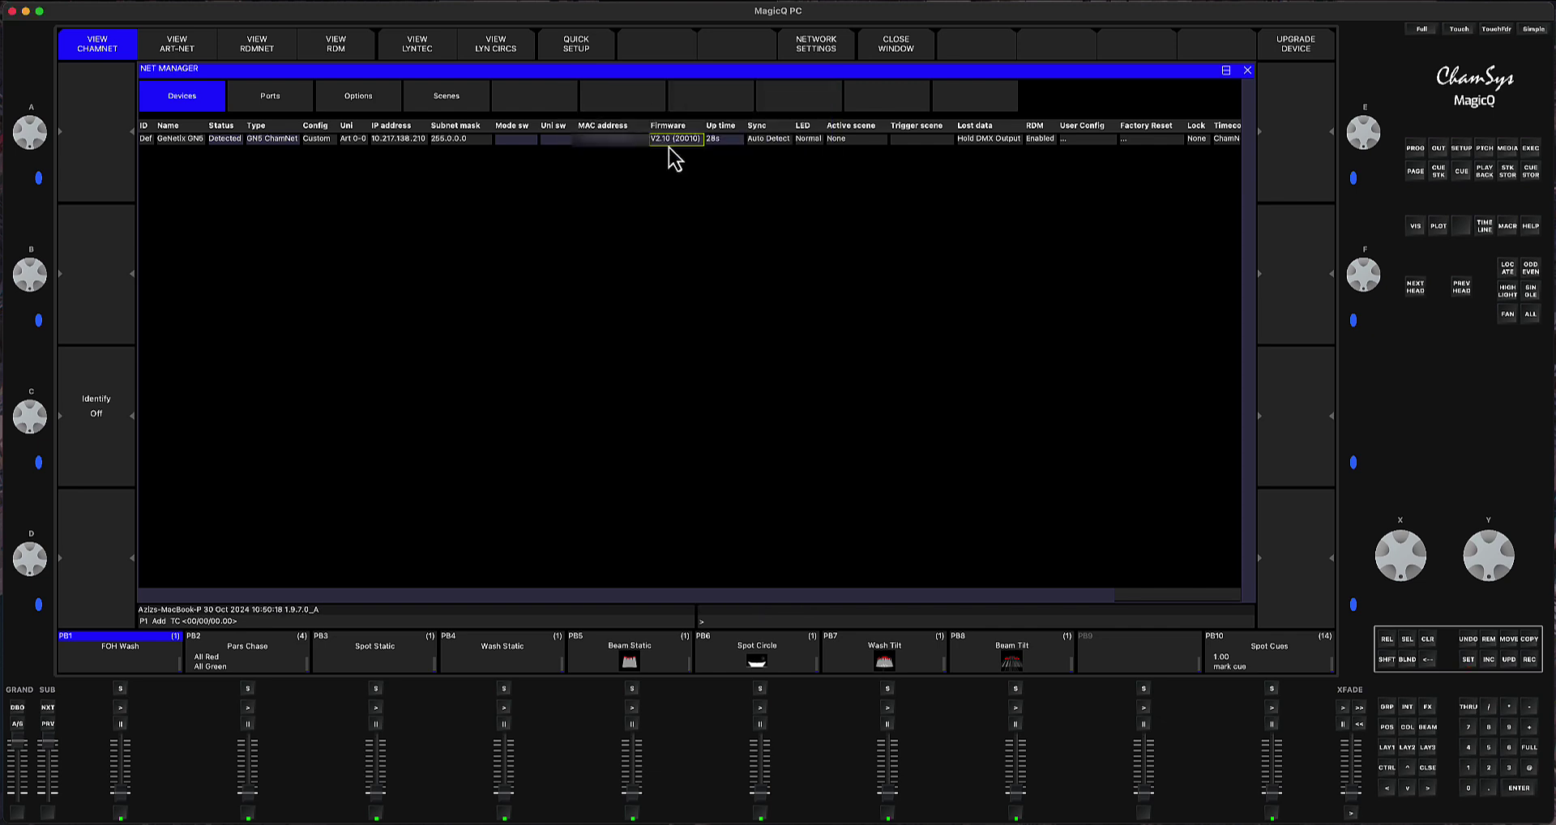